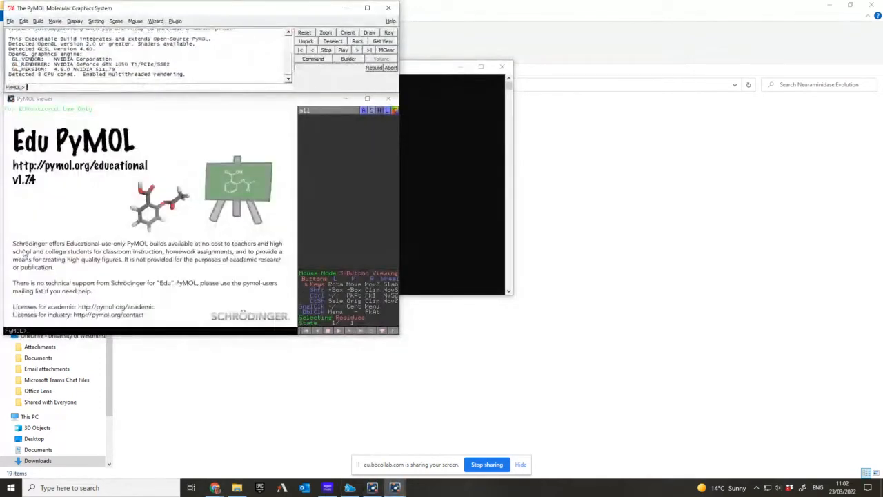
Arrange the viewer and console windows apart so the main PyMOL window and the viewer are both accessible
click(252, 104)
drag(252, 103, 648, 156)
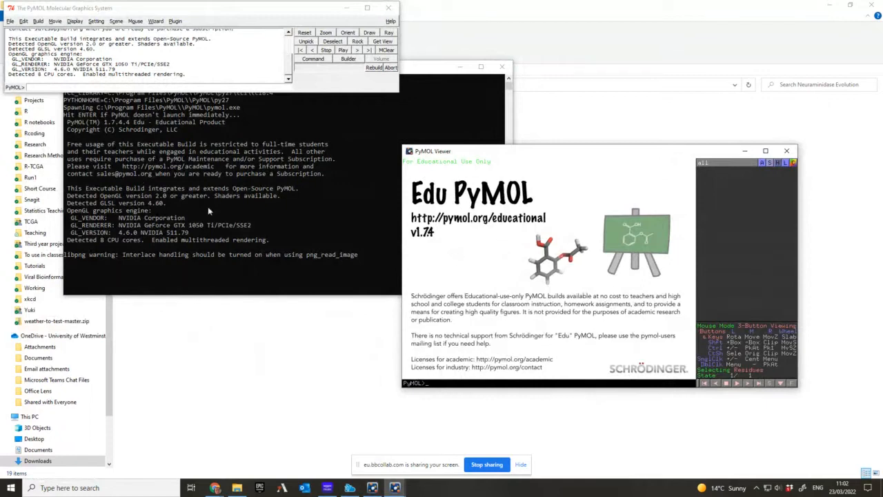
click(444, 73)
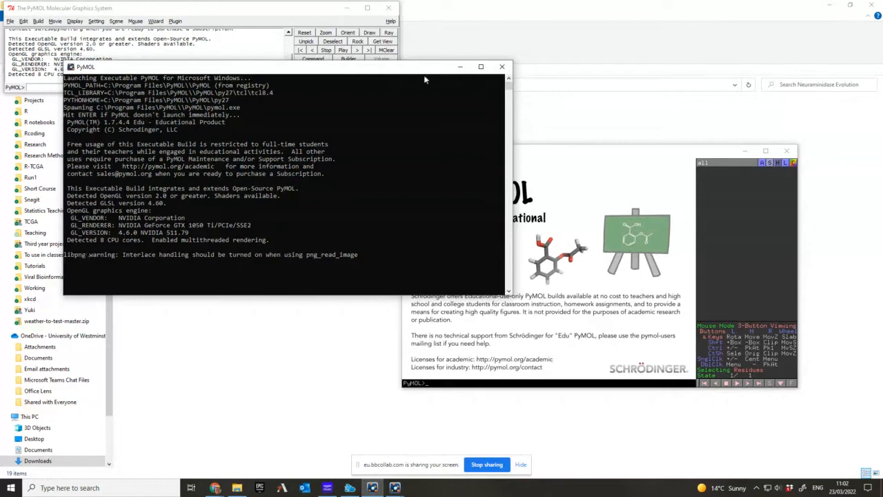
drag(319, 67, 254, 105)
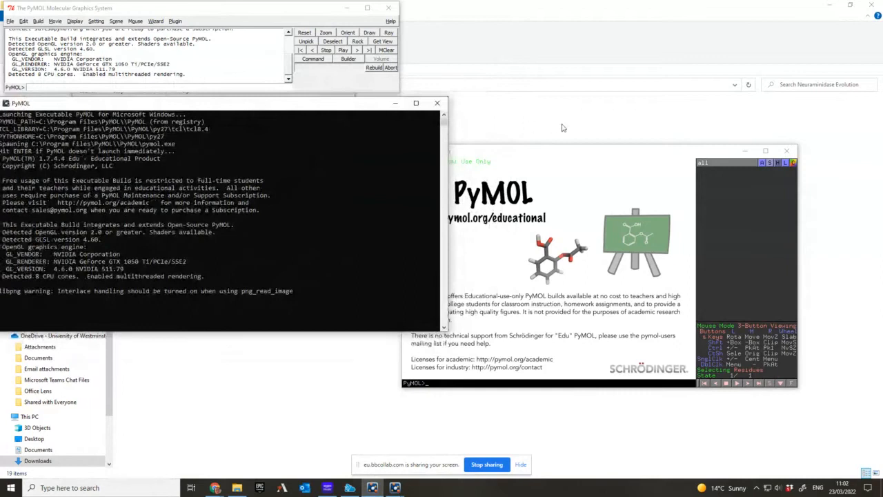
click(552, 161)
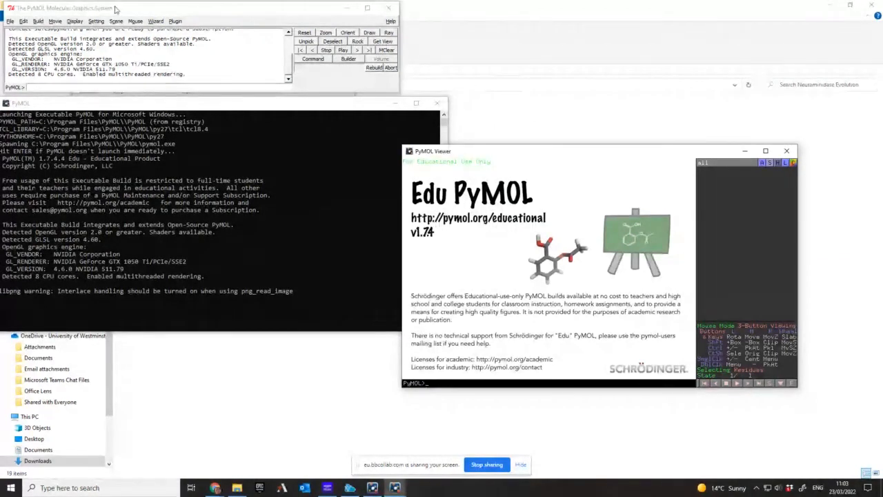
mouse_move(124, 107)
mouse_down()
mouse_move(136, 107)
mouse_move(125, 105)
mouse_up()
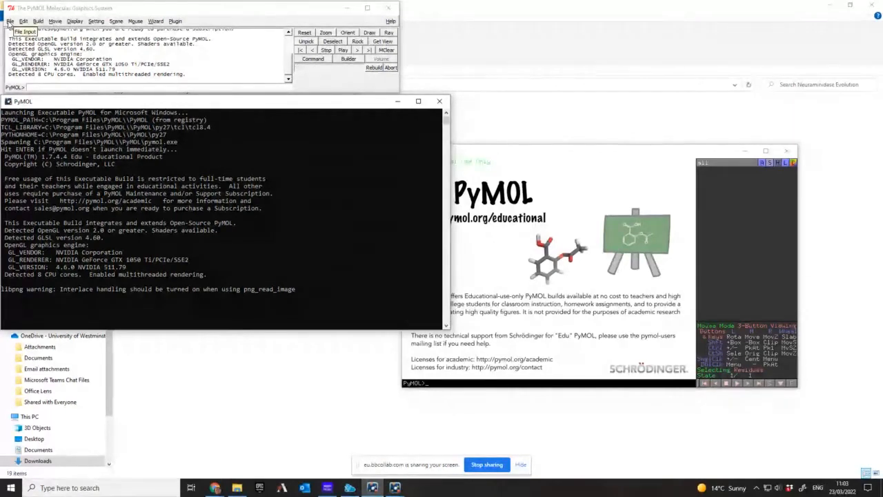
click(566, 160)
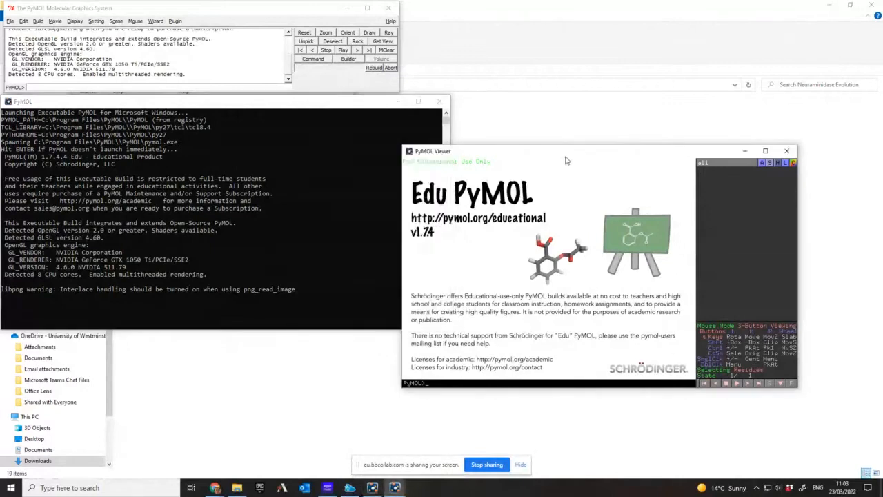
Open the structure file 1l7f.pdb from the Neuraminidase Evolution folder in Downloads
click(11, 21)
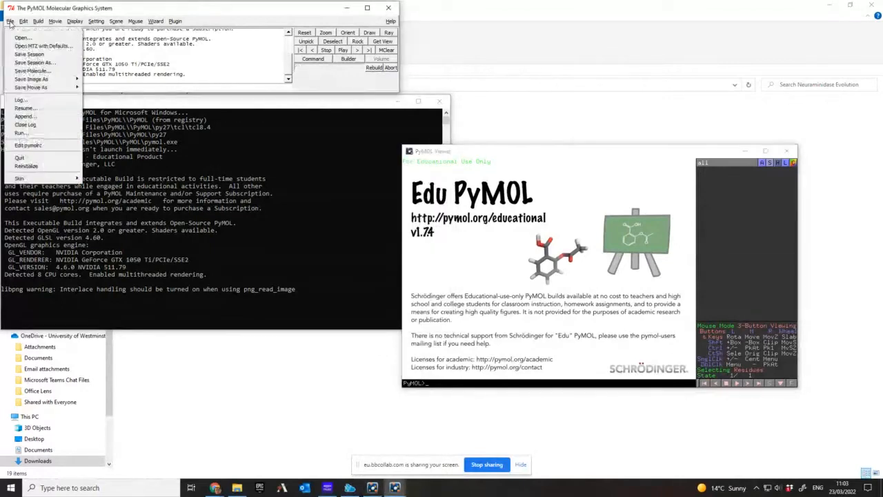
mouse_move(23, 81)
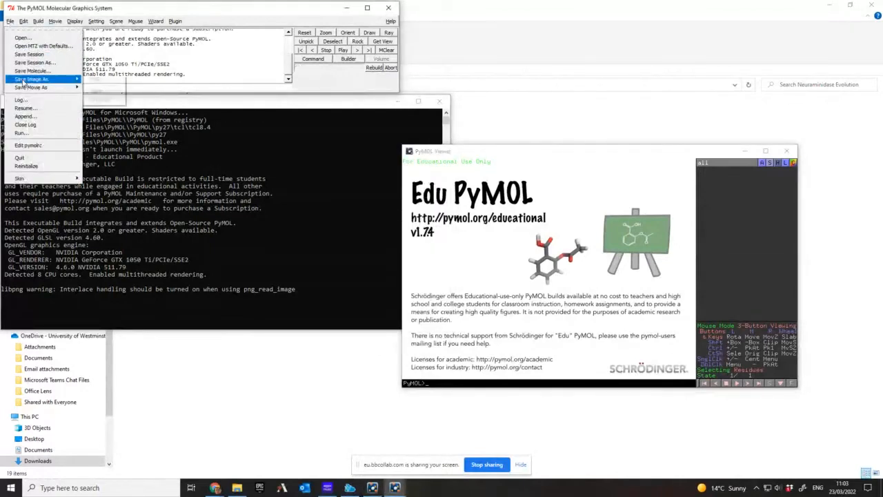
click(23, 38)
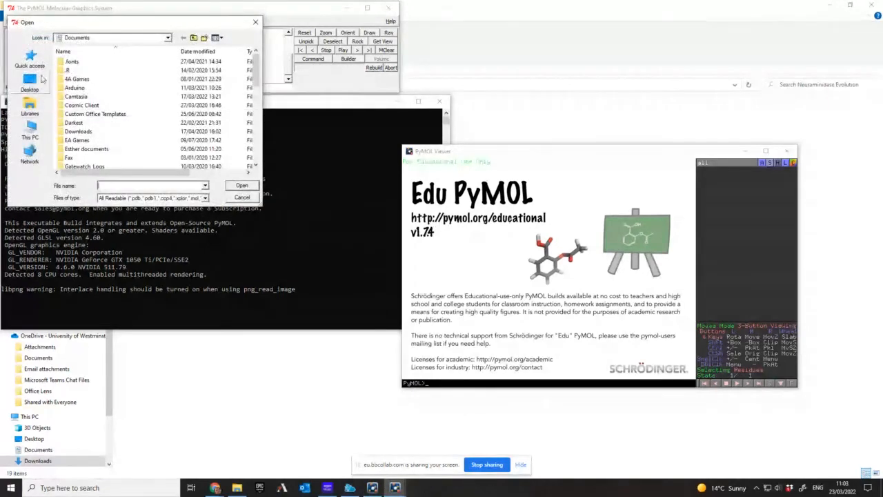
click(30, 130)
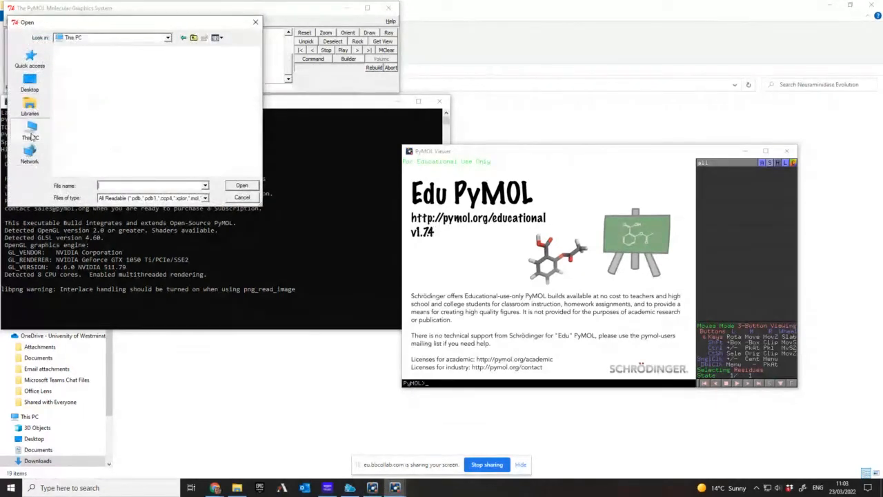
double_click(94, 141)
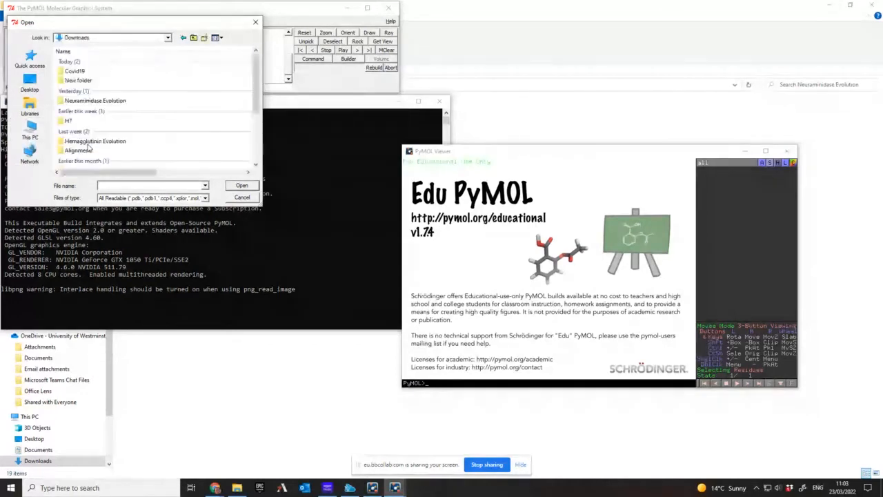
double_click(100, 102)
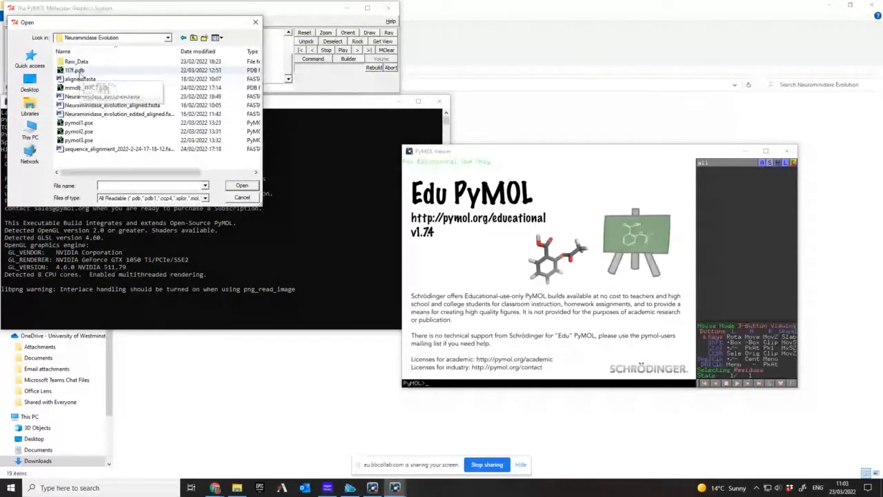
click(76, 71)
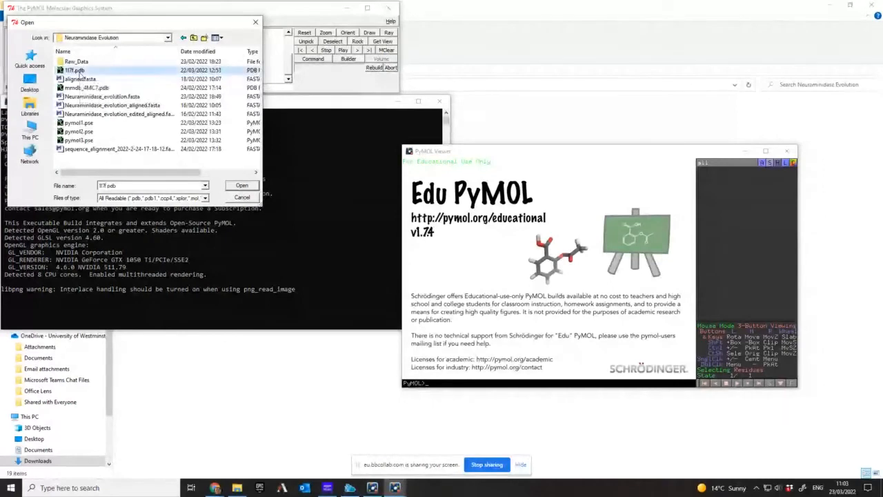
click(243, 186)
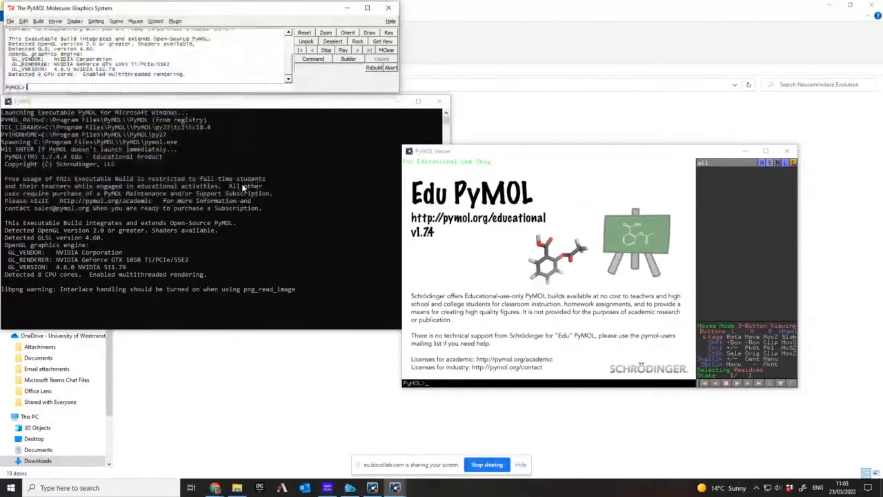
Maximize the viewer window and rotate the loaded protein structure to examine it from several sides
drag(526, 154, 344, 109)
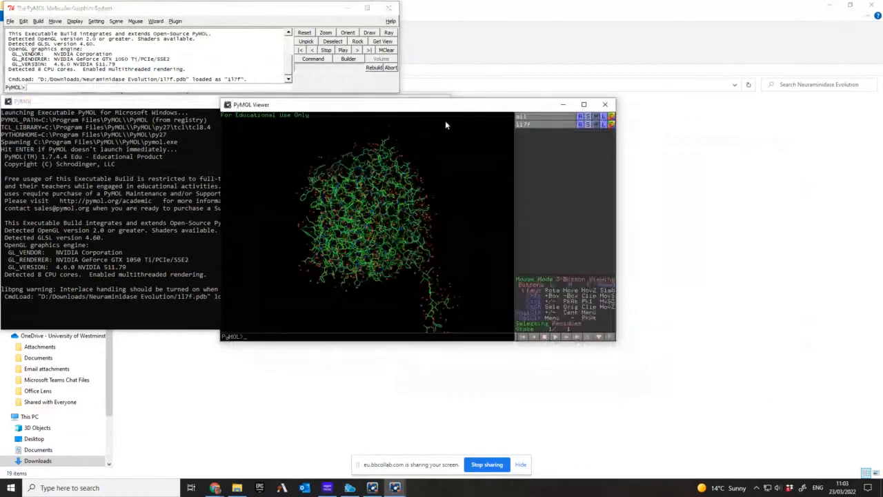
click(584, 105)
drag(556, 143, 344, 218)
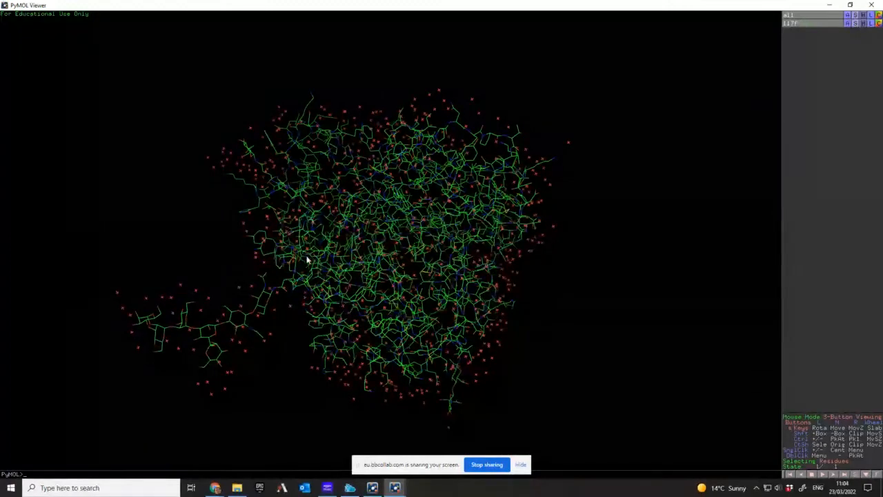
mouse_move(400, 278)
mouse_down()
mouse_move(387, 291)
mouse_move(396, 312)
mouse_move(405, 311)
mouse_move(396, 289)
mouse_up()
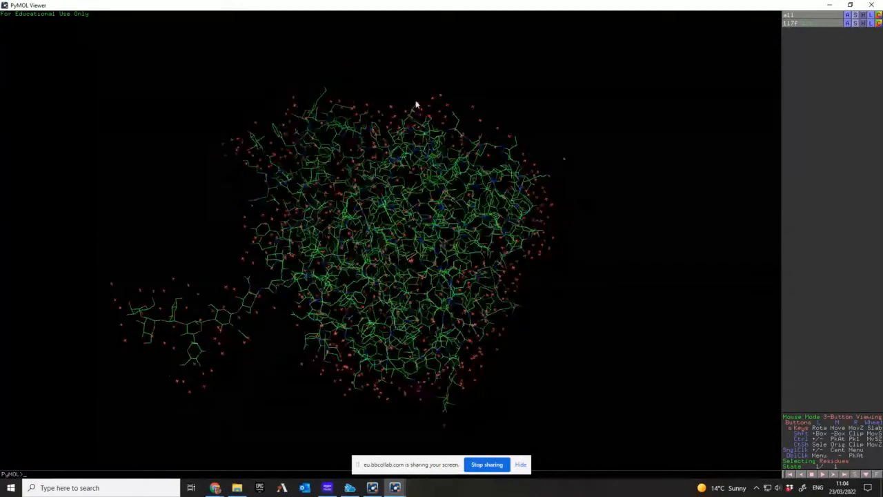
drag(387, 291, 240, 146)
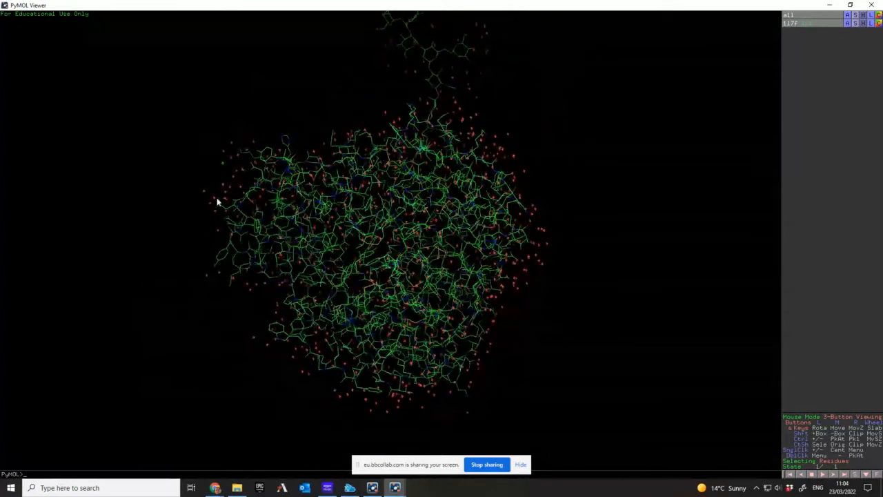
drag(207, 204, 222, 194)
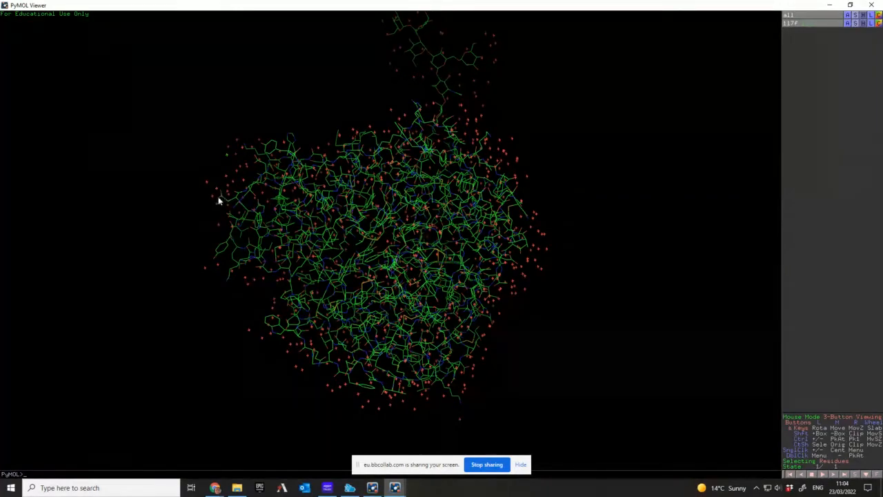
drag(218, 200, 165, 197)
drag(449, 258, 227, 251)
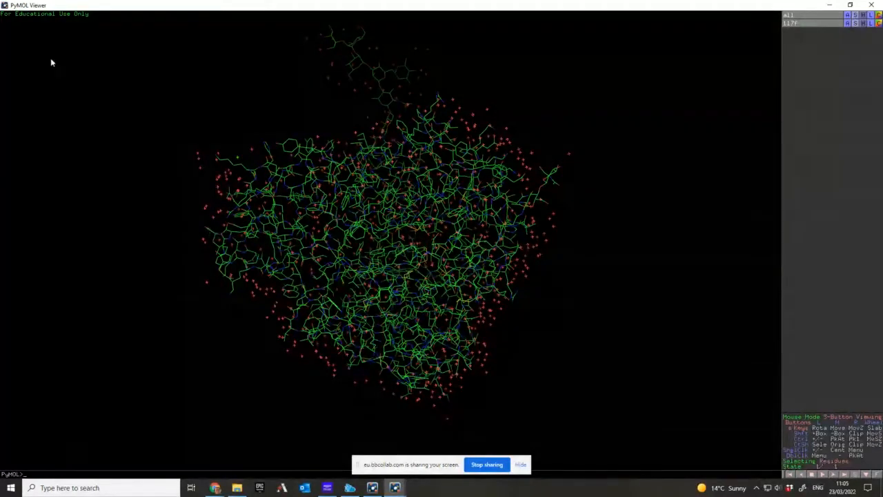
Restore the viewer to a smaller window and turn on the sequence display for the structure
click(850, 6)
drag(335, 100, 463, 156)
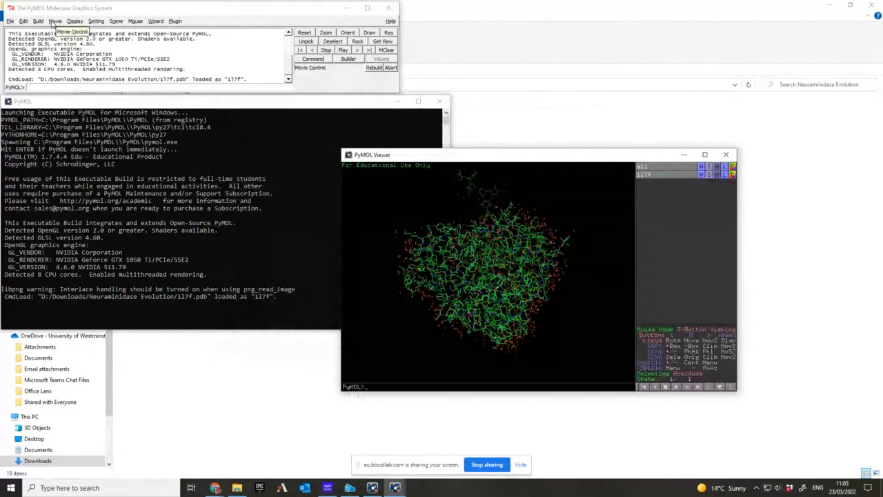
click(75, 21)
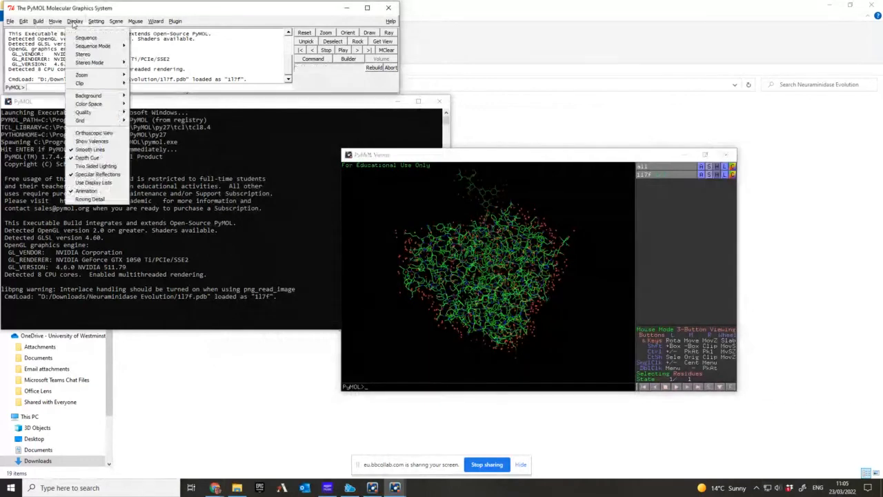
click(85, 38)
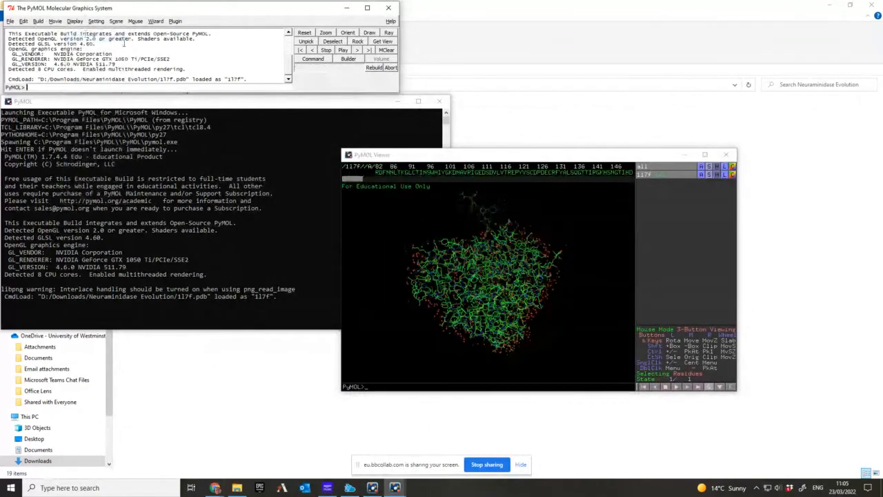
Maximize the viewer and select the non-protein residues in the sequence, from the GOL at 701 through NAG at 1146
click(704, 154)
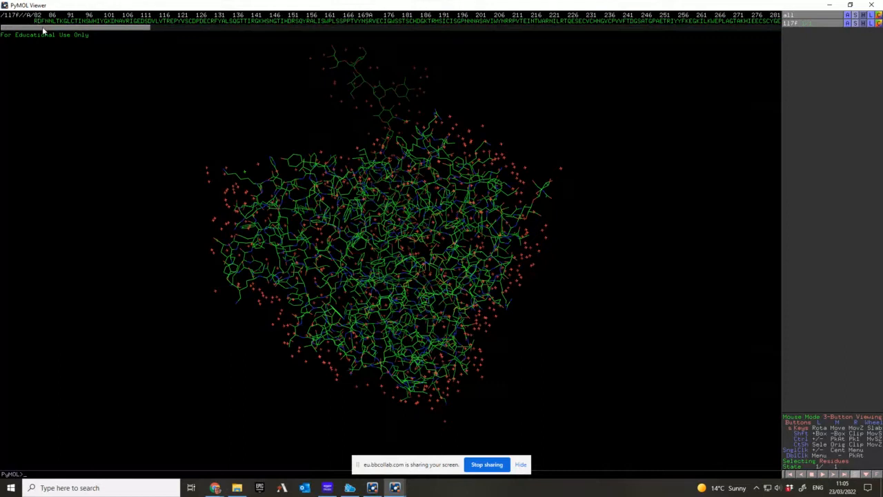
drag(42, 26, 96, 38)
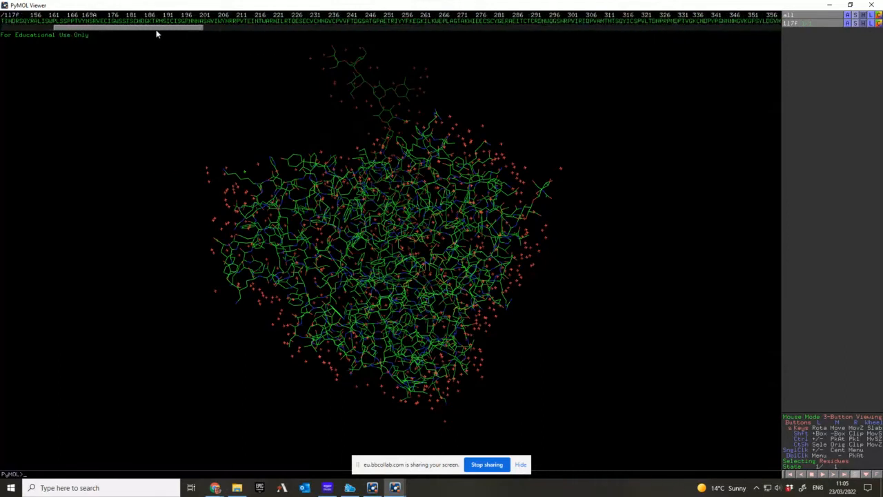
drag(157, 33, 328, 57)
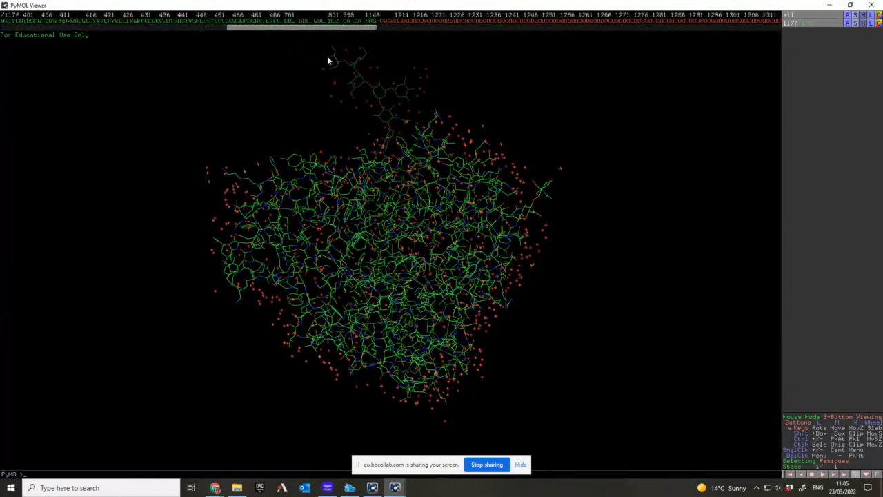
click(289, 22)
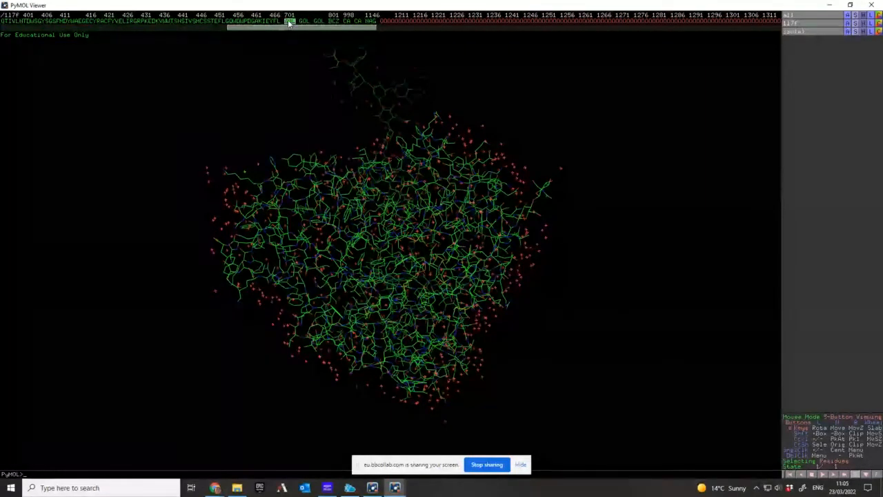
drag(304, 23, 370, 24)
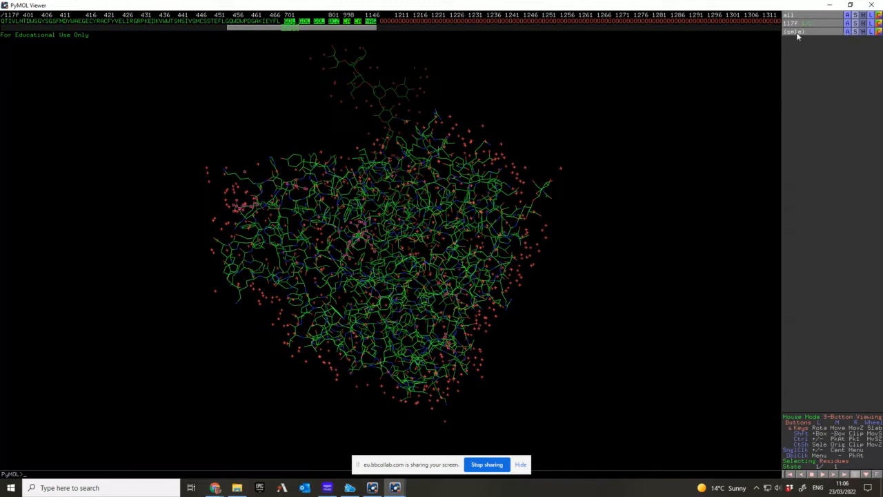
Set the representation of the selected non-protein residues to lines only
click(848, 32)
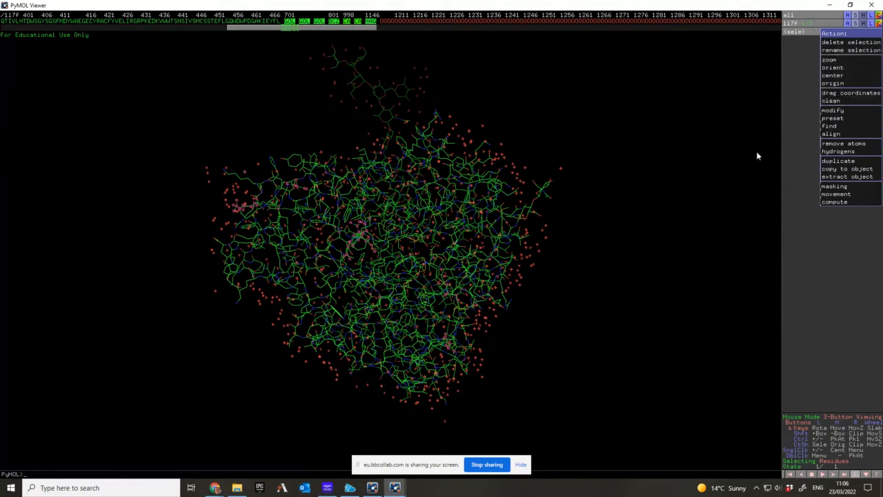
click(322, 266)
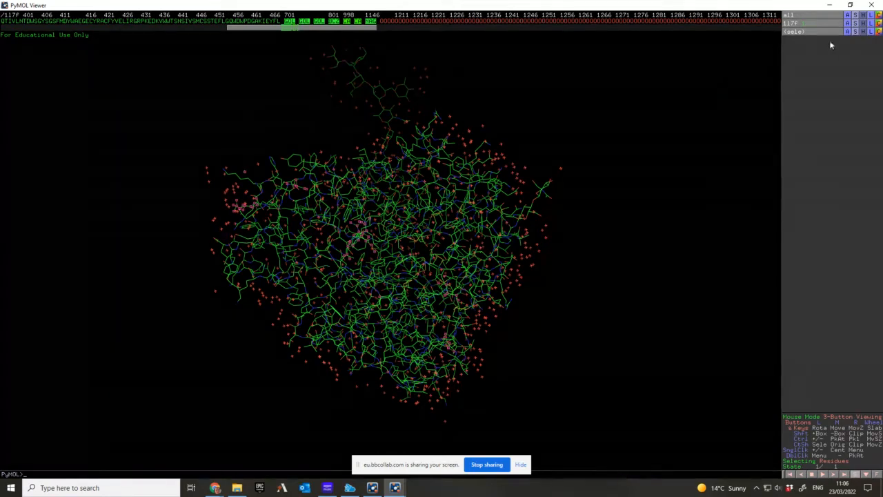
click(855, 32)
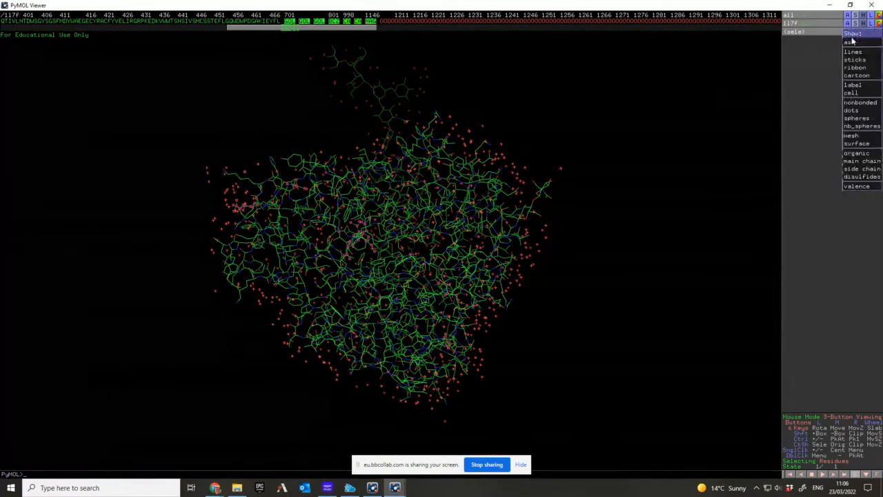
mouse_move(850, 44)
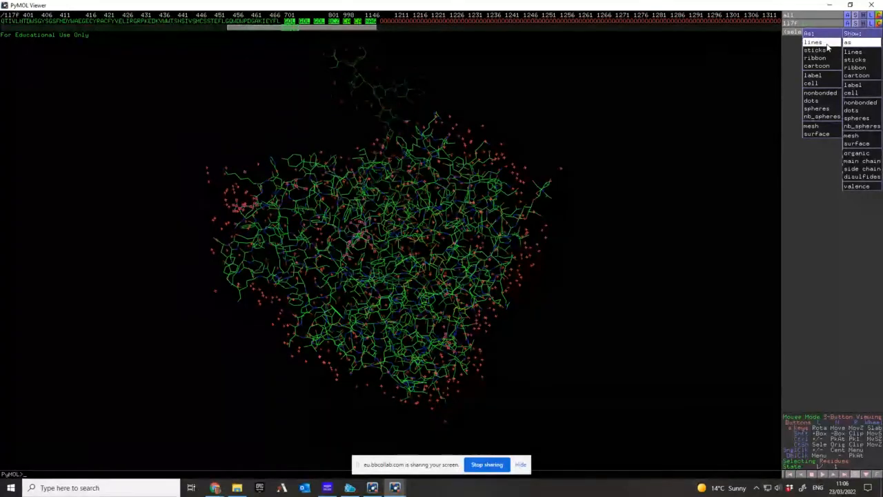
click(828, 45)
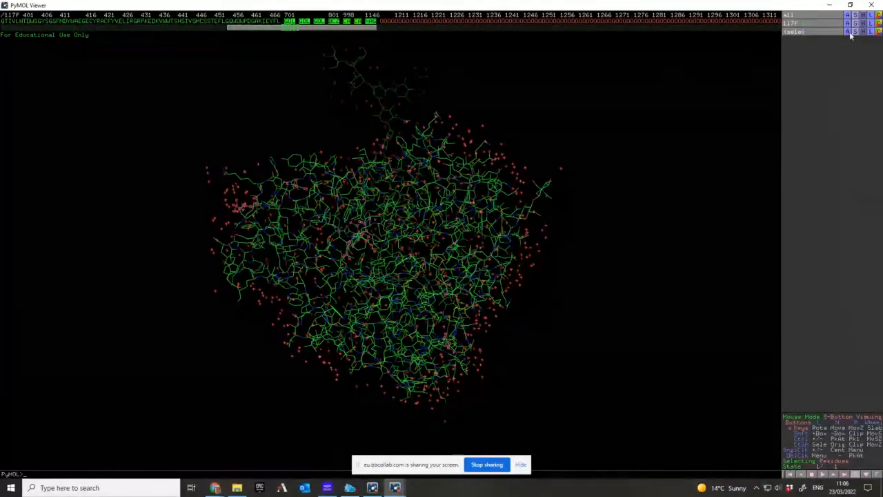
click(856, 32)
mouse_move(849, 42)
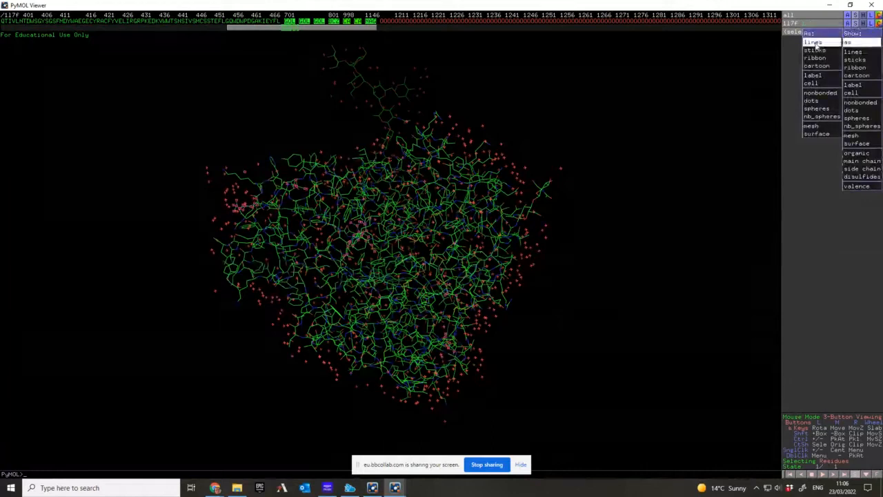
click(817, 43)
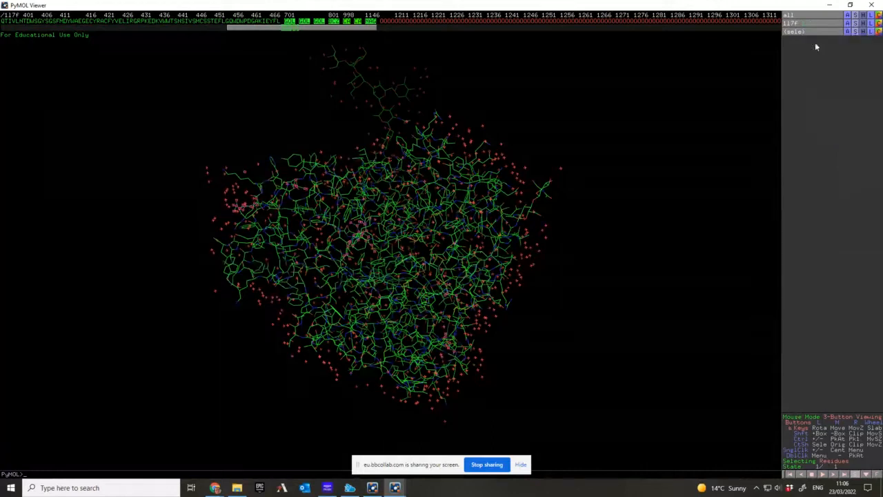
Hide everything for the selected ligand residues and show them again as lines
click(856, 32)
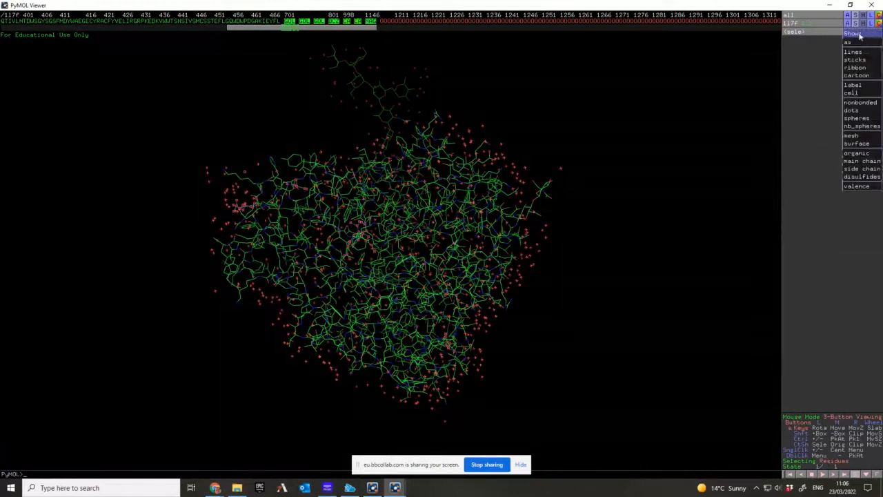
click(862, 34)
click(861, 33)
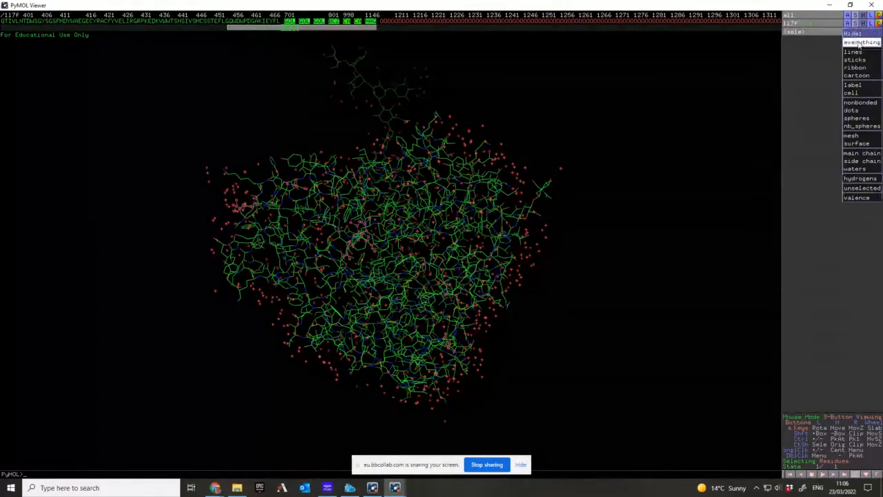
click(859, 46)
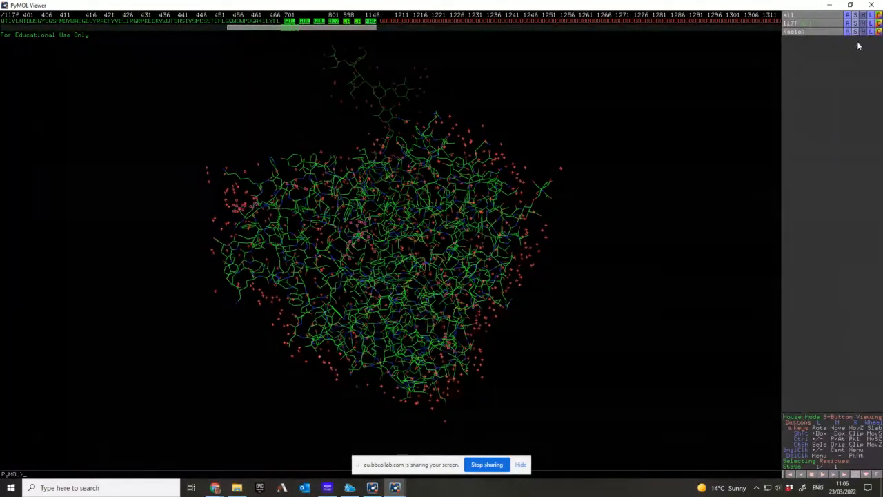
click(866, 33)
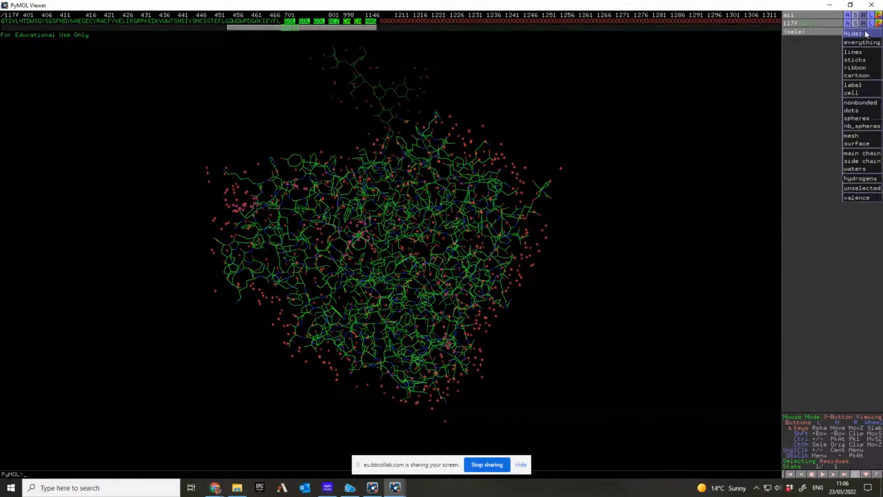
click(865, 43)
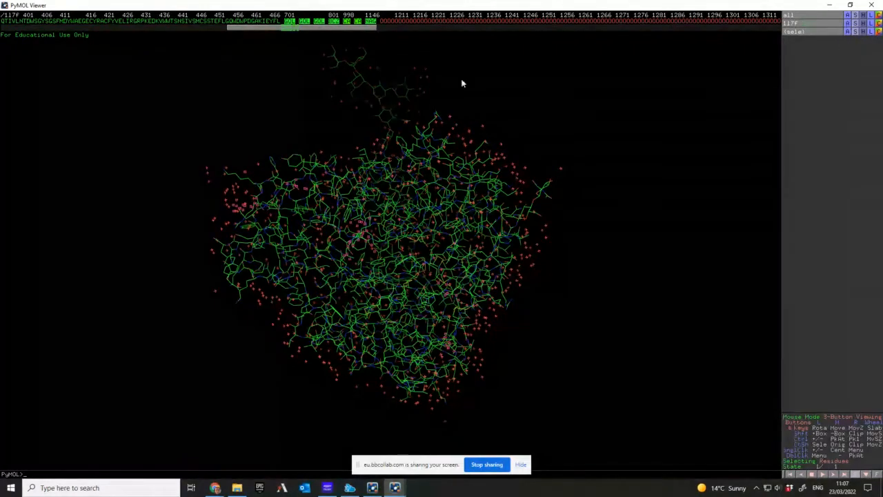
click(856, 32)
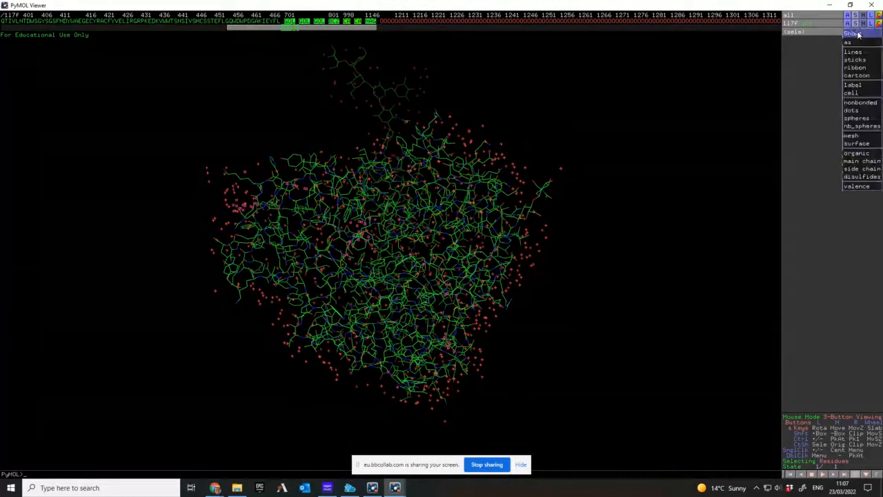
click(856, 54)
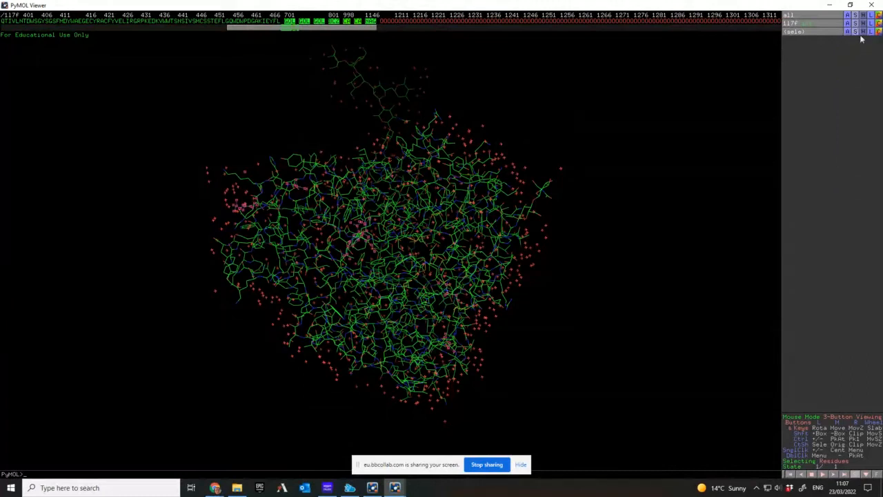
Hide everything in the 1l7f structure and show only the selected ligand residues as lines
click(865, 25)
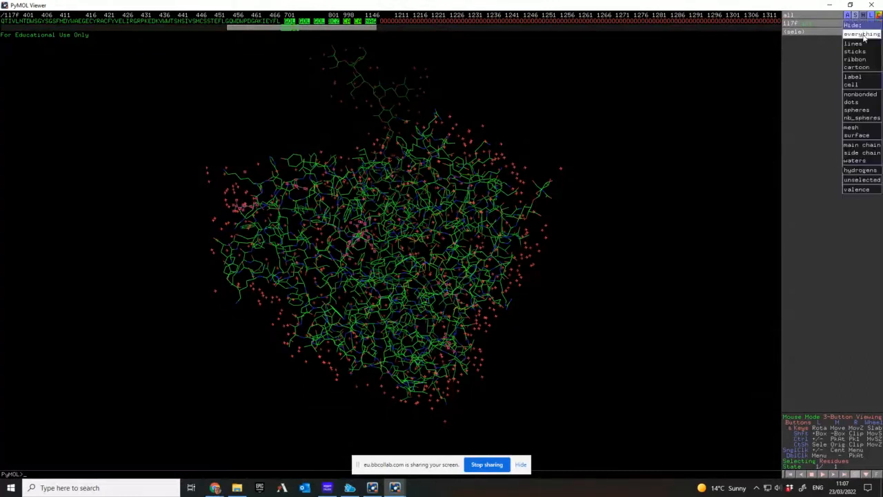
click(862, 34)
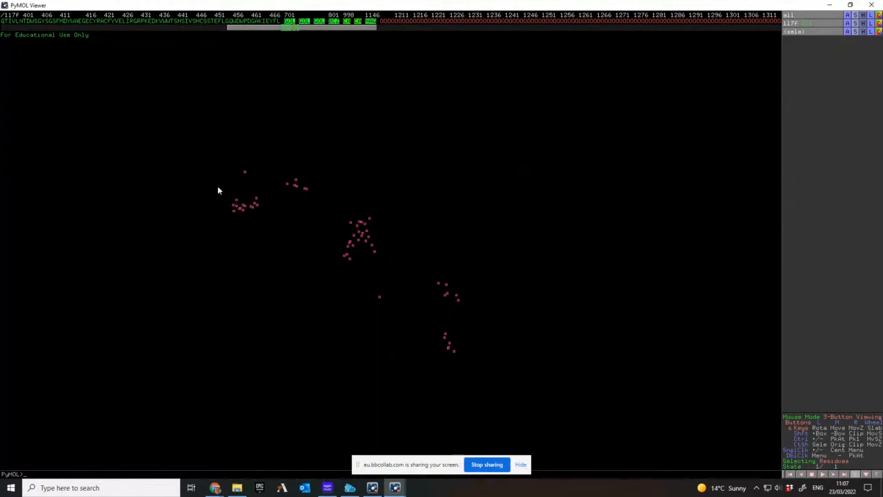
click(855, 32)
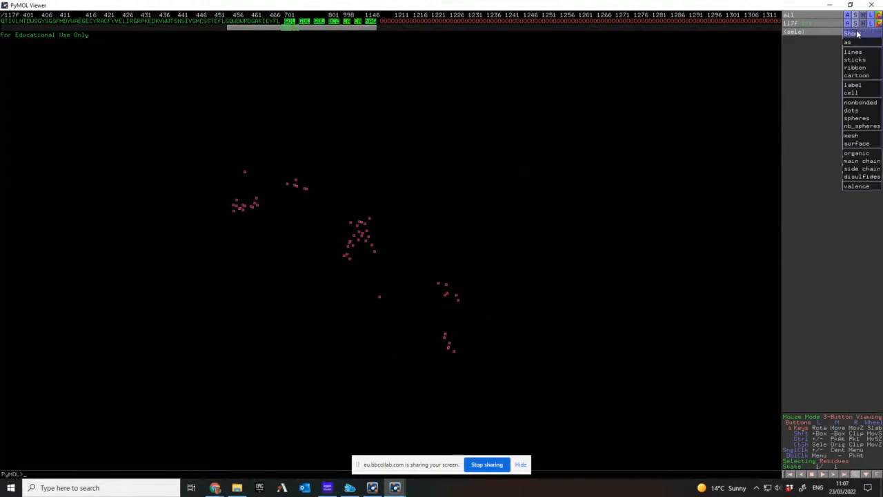
mouse_move(847, 42)
click(821, 47)
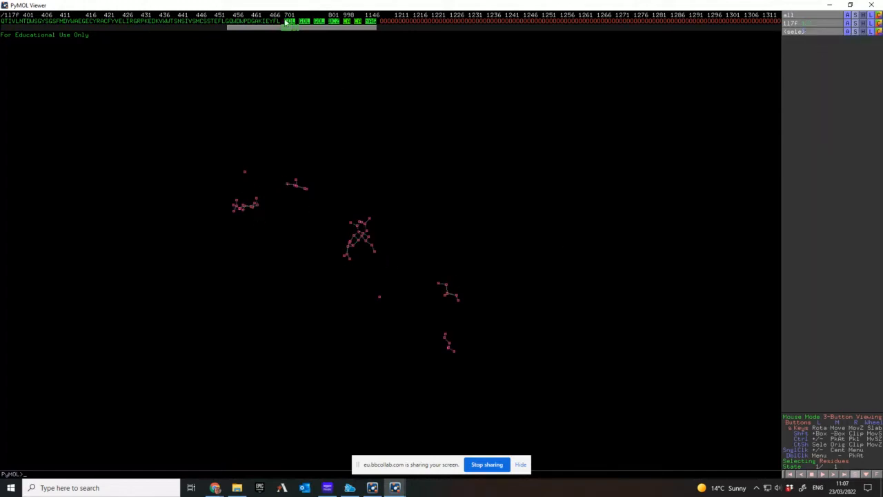
Deselect the ligand residues by picking them in the 3D view
click(252, 209)
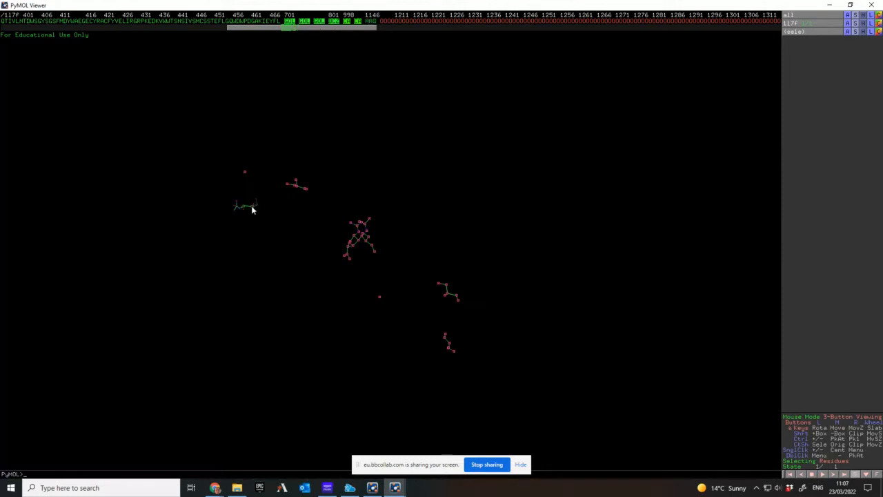
click(296, 187)
click(353, 263)
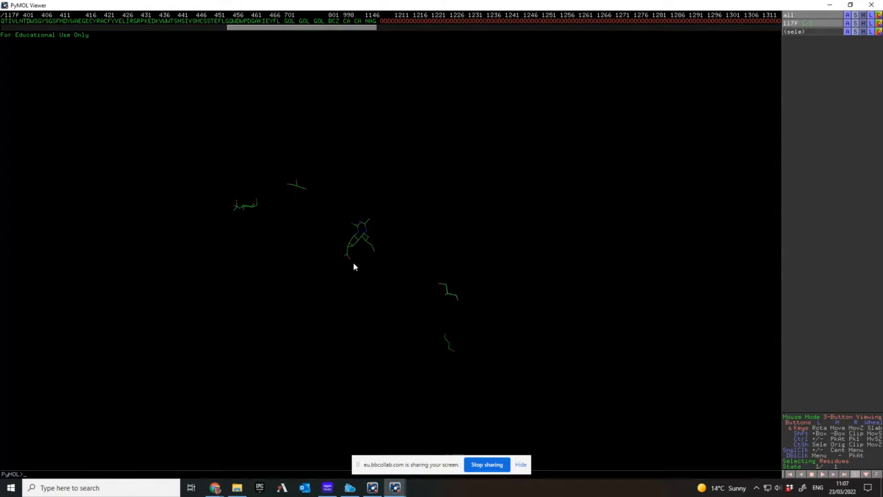
Rotate and zoom the isolated ligand residues to examine their shapes and relative positions
drag(429, 309, 427, 261)
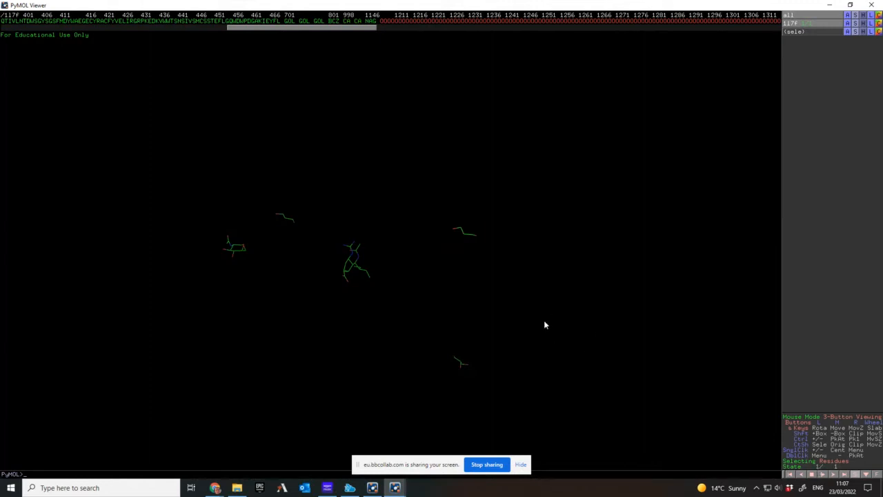
right_drag(542, 325, 495, 493)
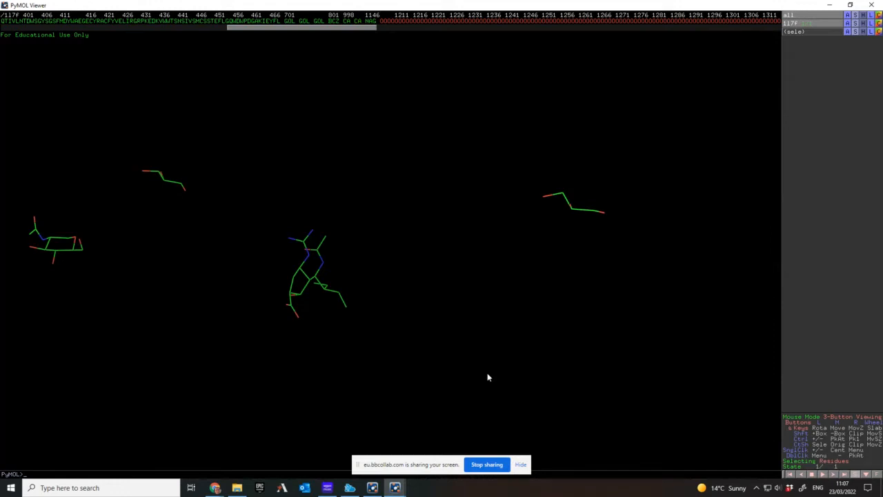
right_drag(487, 377, 578, 224)
drag(577, 224, 413, 280)
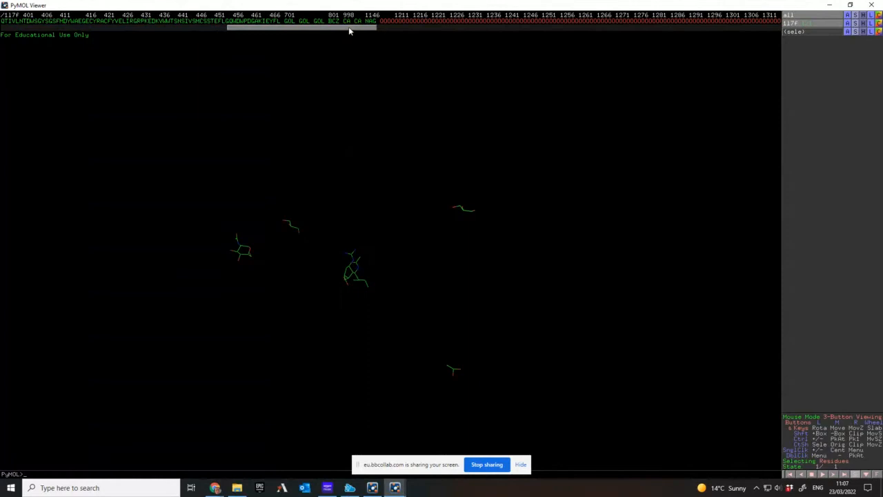
Select all the chain B sugars at the end of the sequence, from NAG through the last MAN, plus the first NAG of chain C
drag(349, 30, 701, 48)
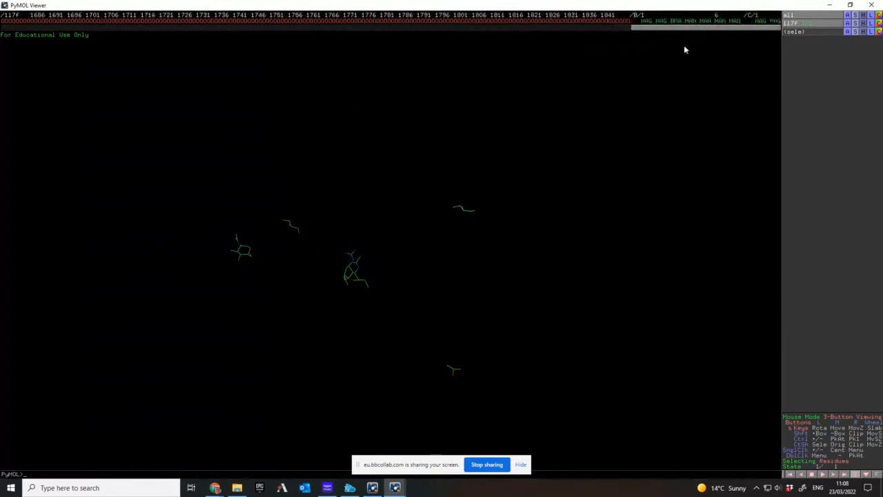
click(647, 20)
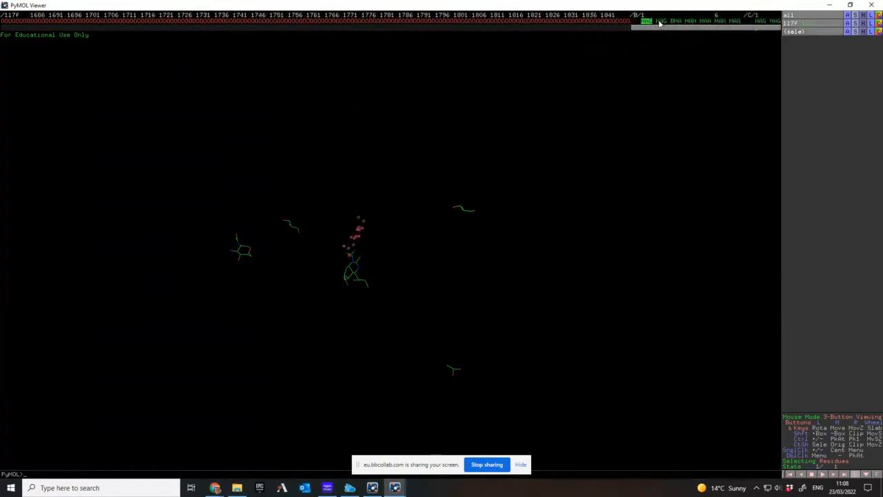
click(661, 21)
click(677, 20)
click(692, 21)
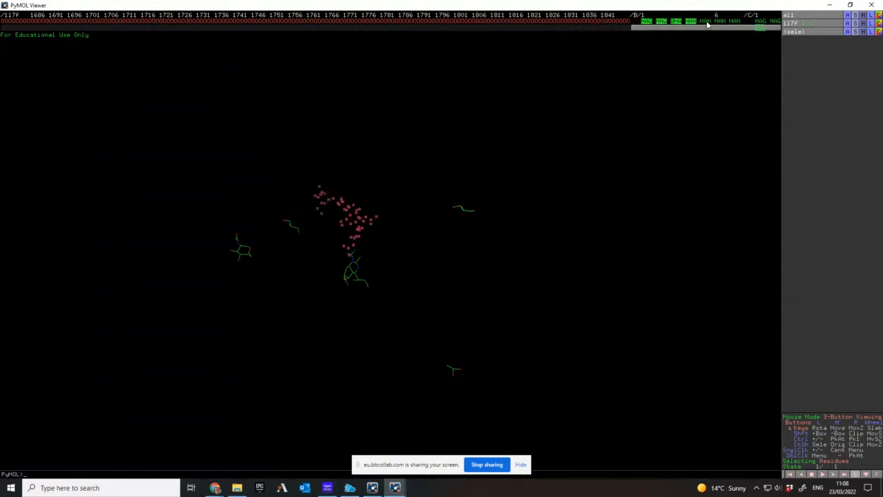
click(705, 21)
click(721, 21)
click(734, 22)
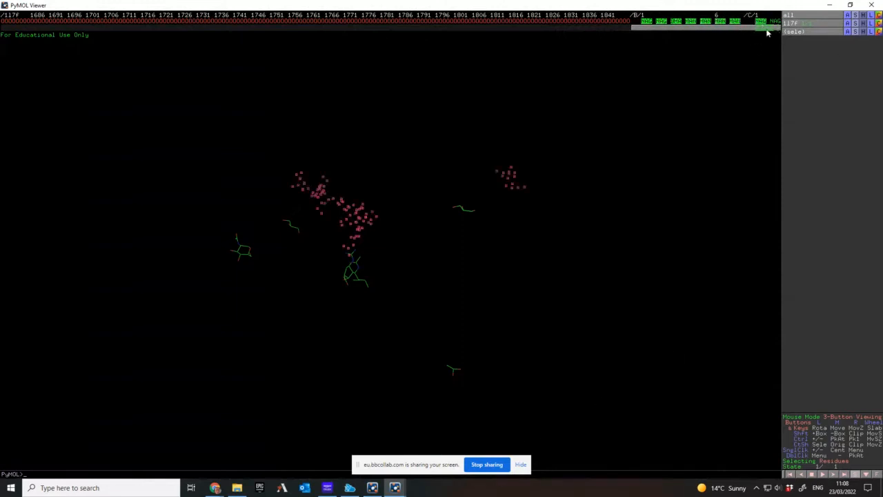
Show the whole 1l7f structure as lines
click(856, 24)
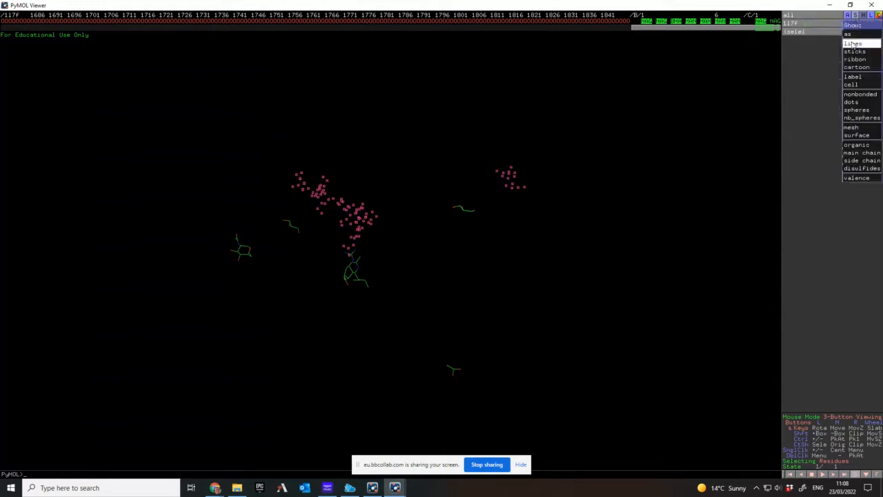
click(853, 44)
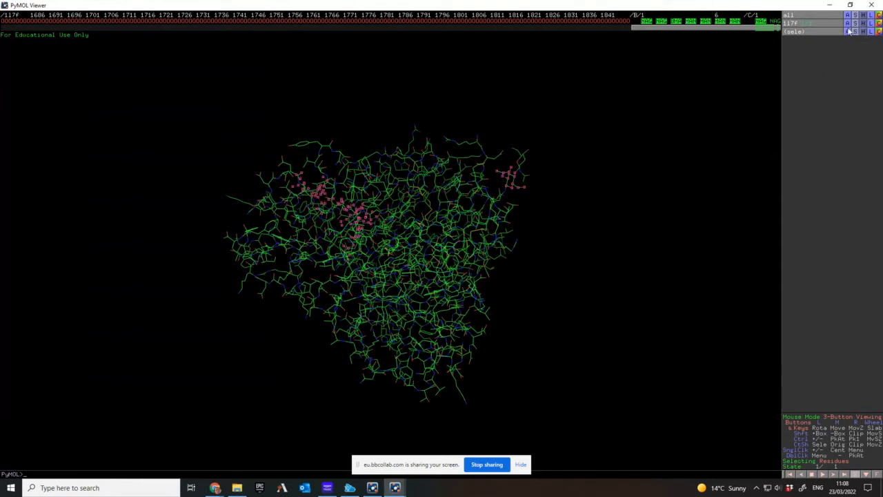
Show the whole 1l7f structure as sticks and hide those sticks again
click(855, 24)
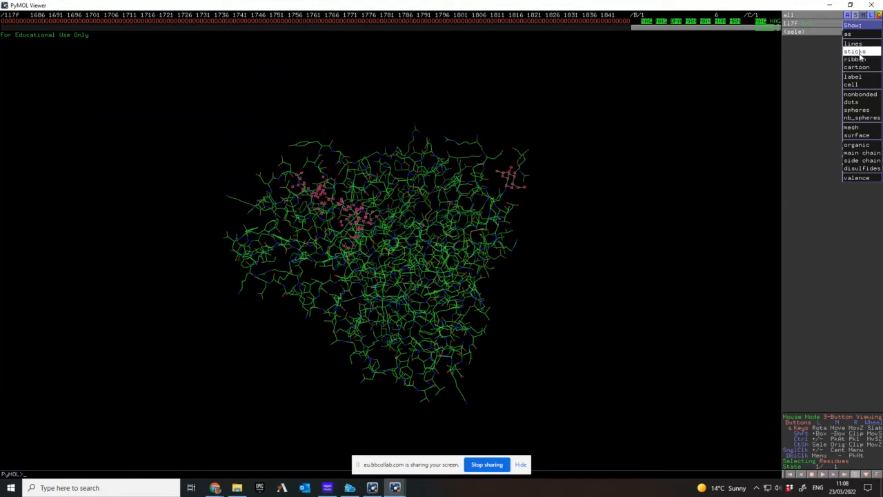
click(856, 51)
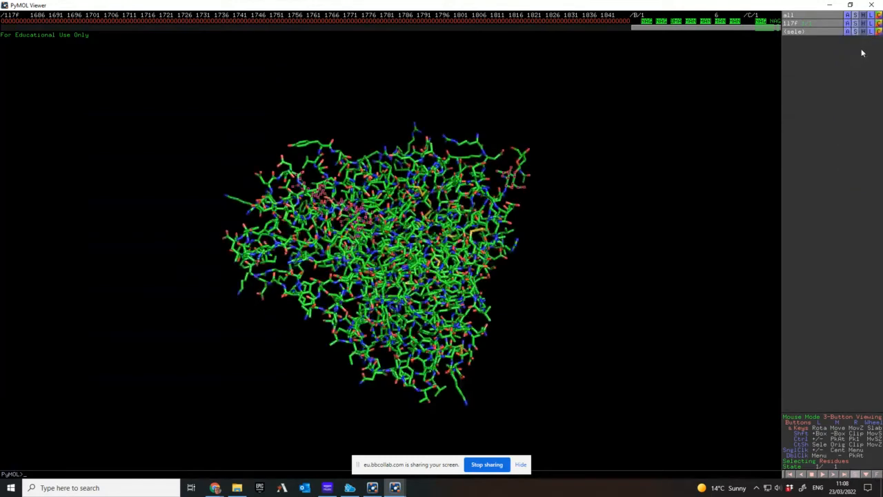
click(856, 31)
mouse_move(853, 42)
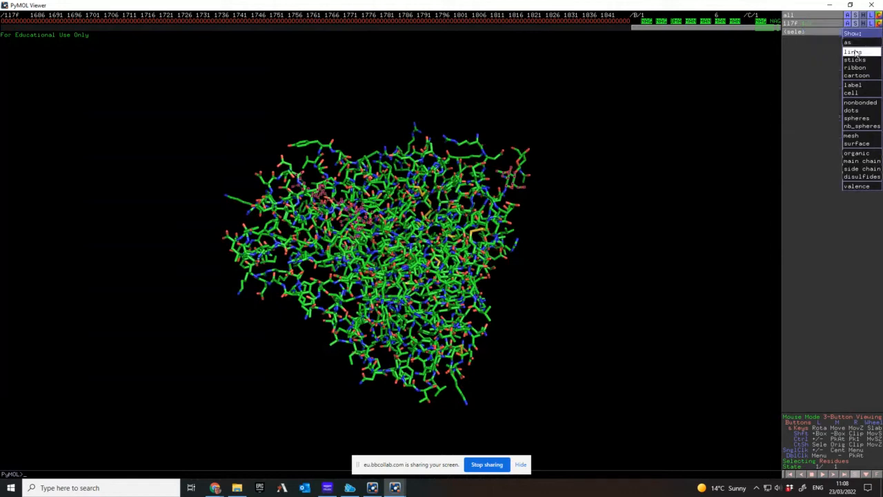
click(857, 25)
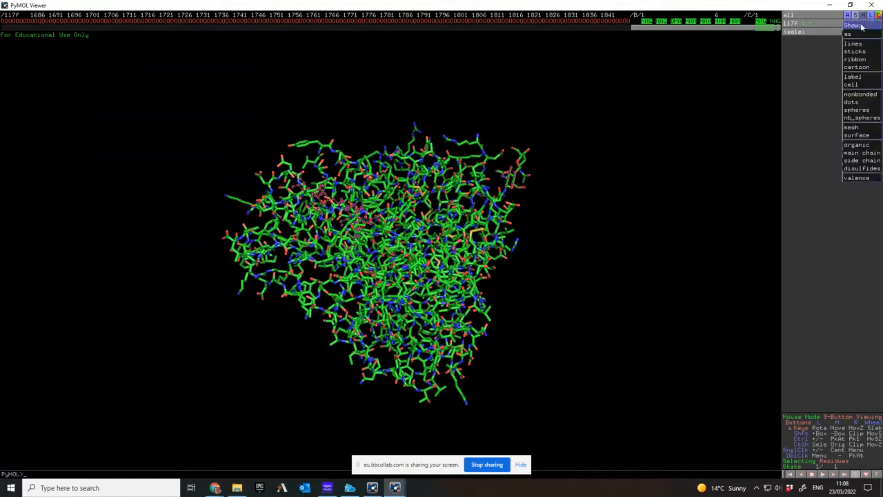
mouse_move(856, 35)
click(815, 144)
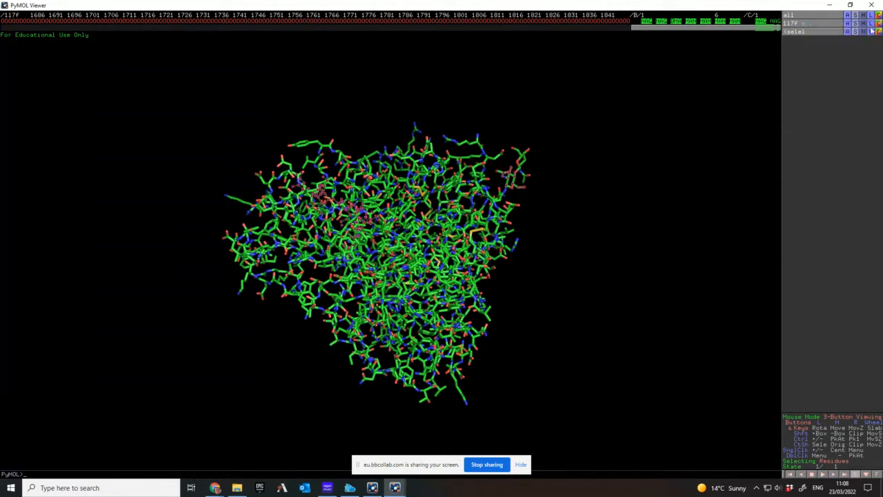
click(864, 24)
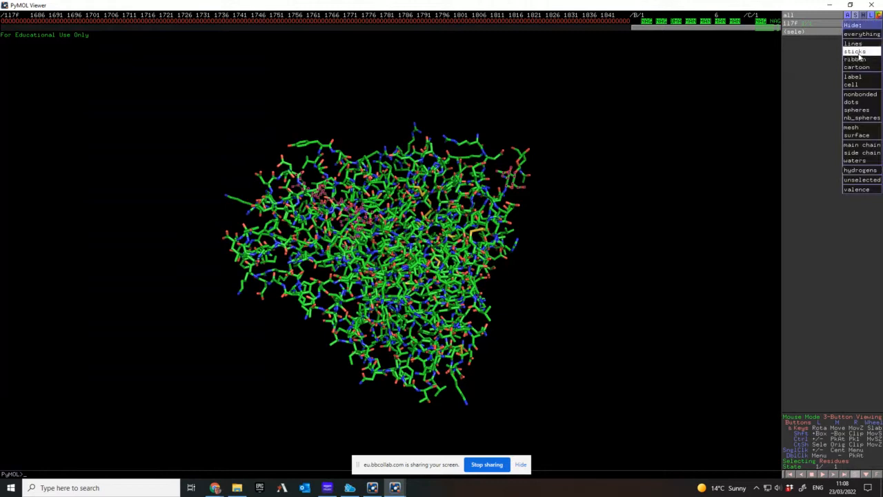
click(857, 51)
Show the selected sugar residues as sticks and delete the selection entry
drag(507, 330, 581, 232)
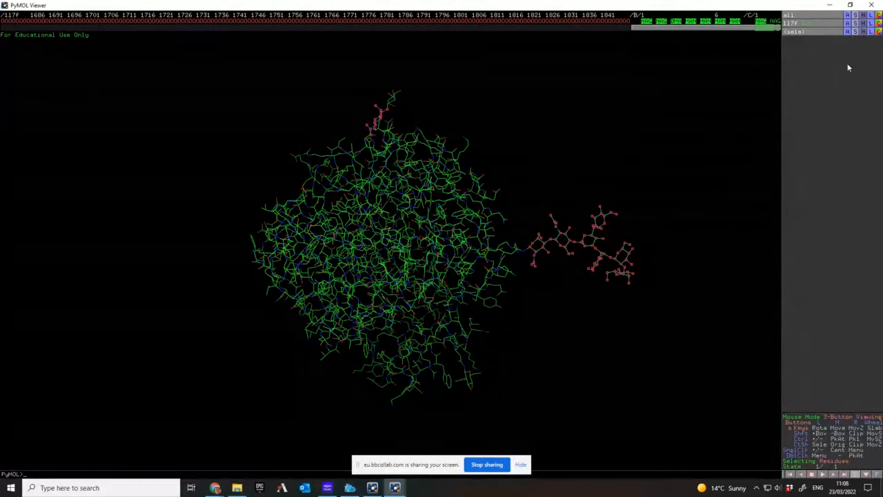
click(856, 33)
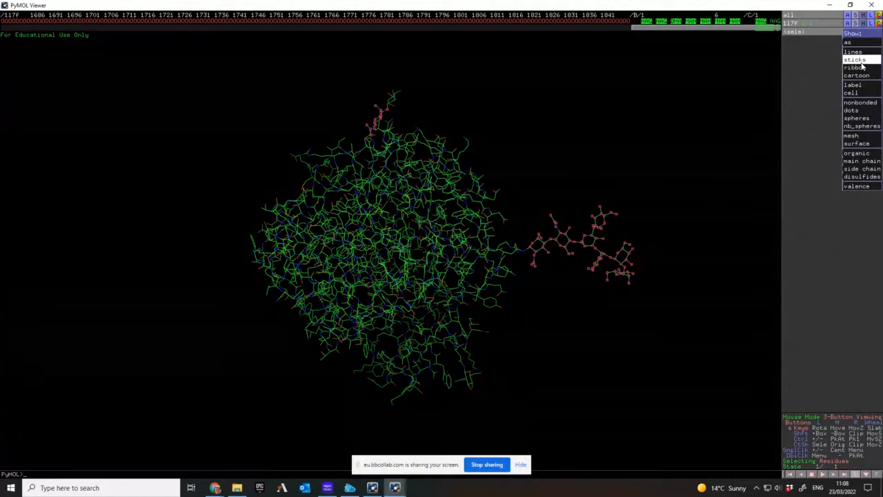
click(856, 60)
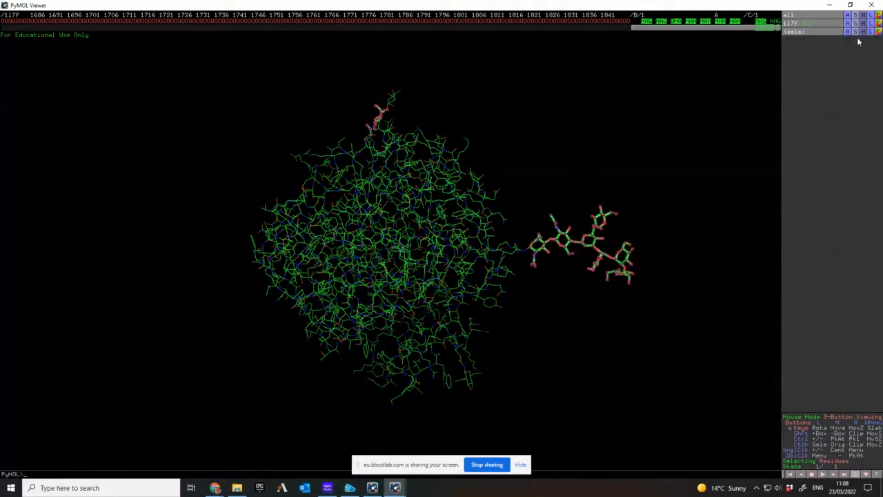
click(847, 31)
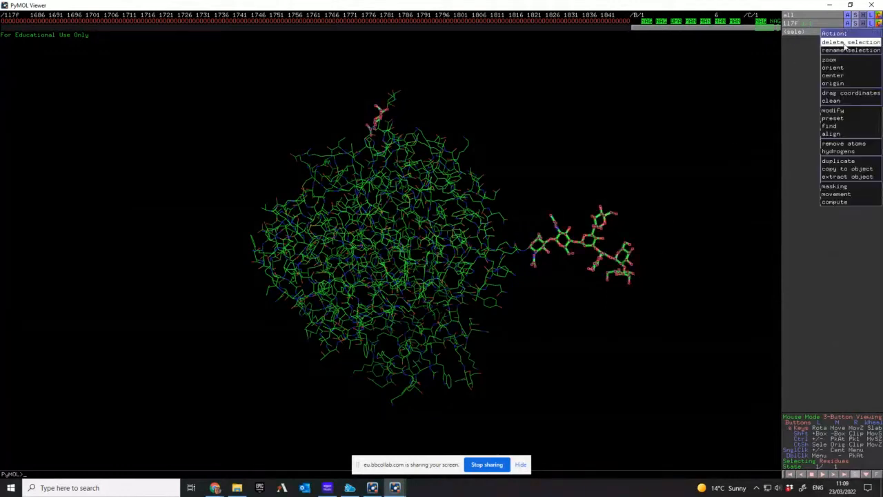
click(843, 43)
Rotate the structure to examine how the stick-style sugar chains attach to the protein
drag(550, 381, 492, 301)
drag(501, 290, 518, 265)
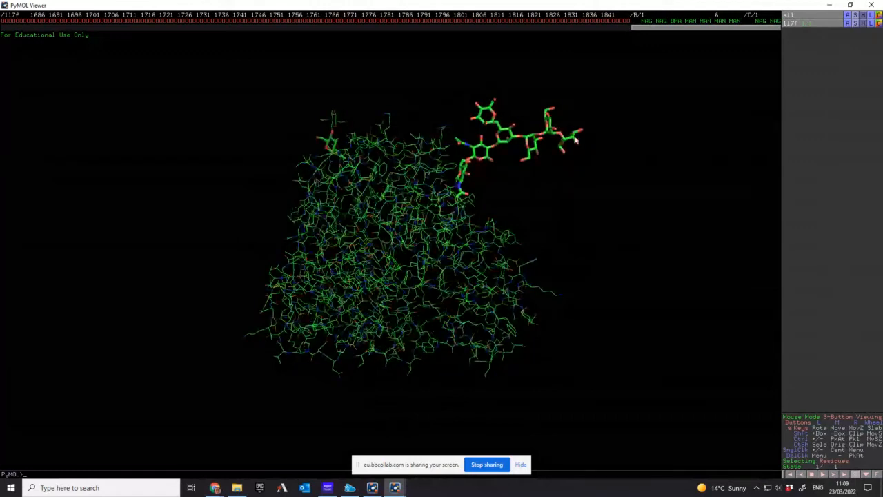
drag(520, 183, 437, 85)
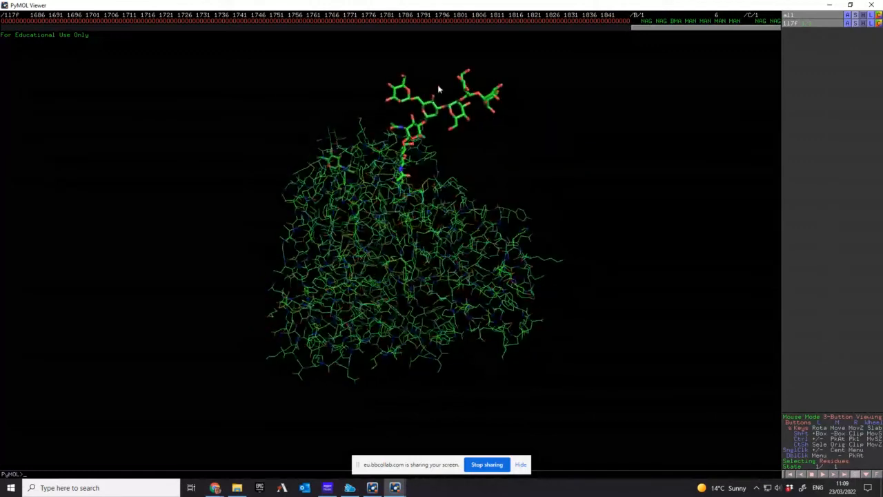
drag(472, 251, 539, 257)
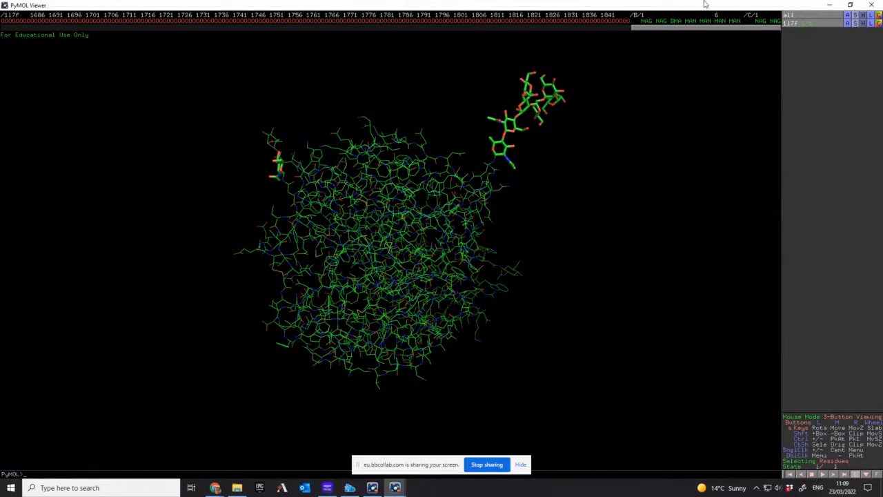
Select the entire protein chain of 1l7f in the sequence, from its first residue through the final residue before the GOL entries
drag(570, 177, 413, 237)
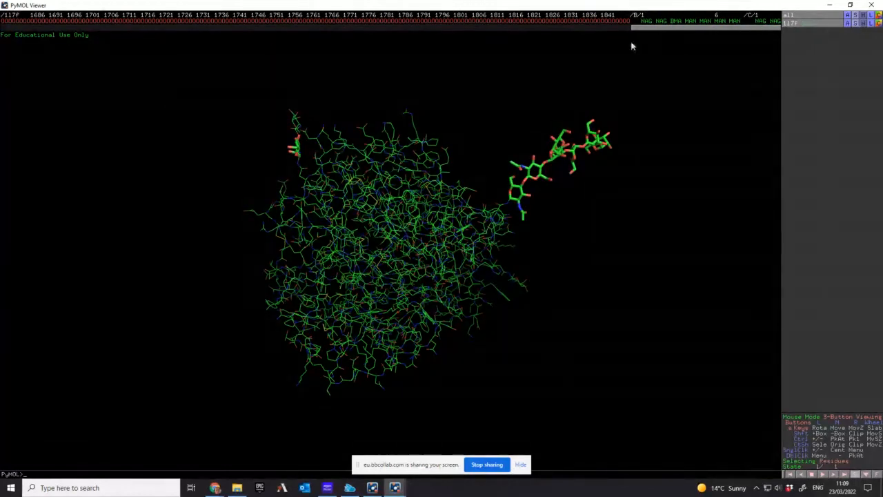
drag(686, 28, 53, 69)
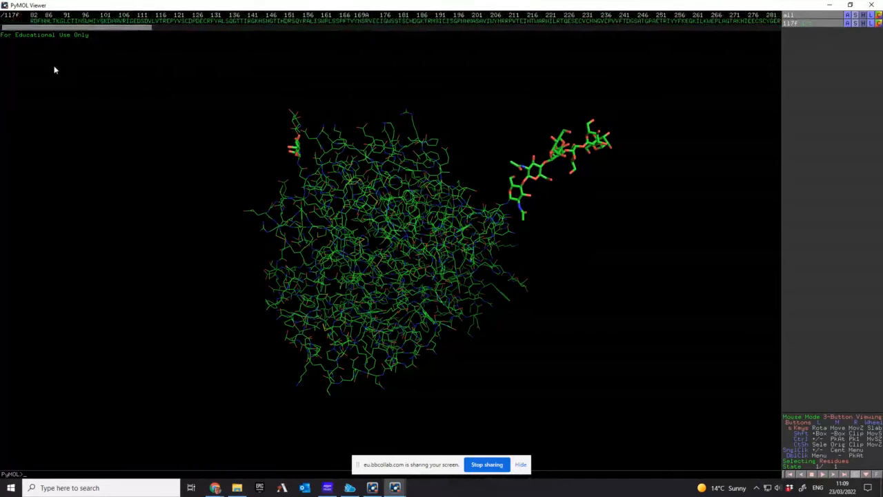
click(32, 21)
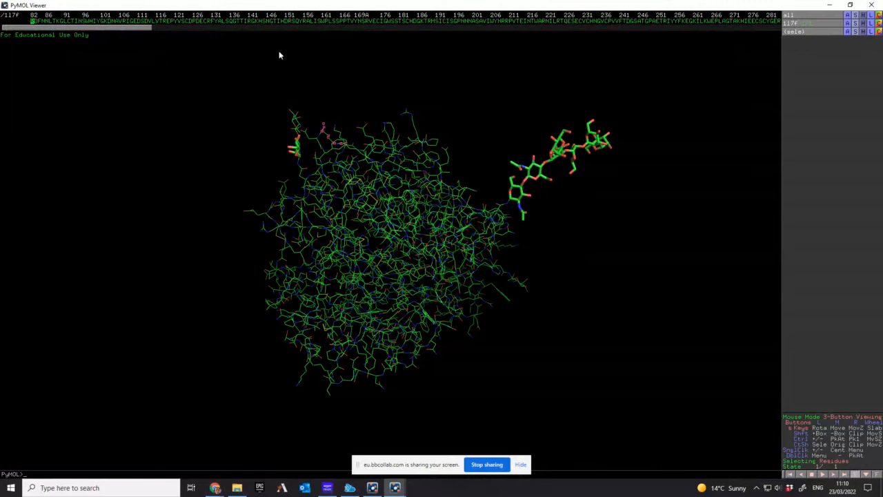
drag(134, 27, 361, 61)
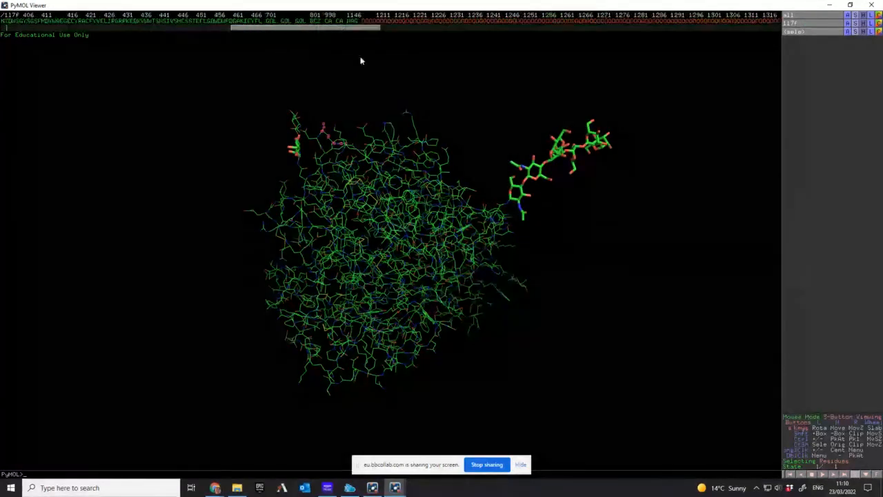
shift+click(261, 23)
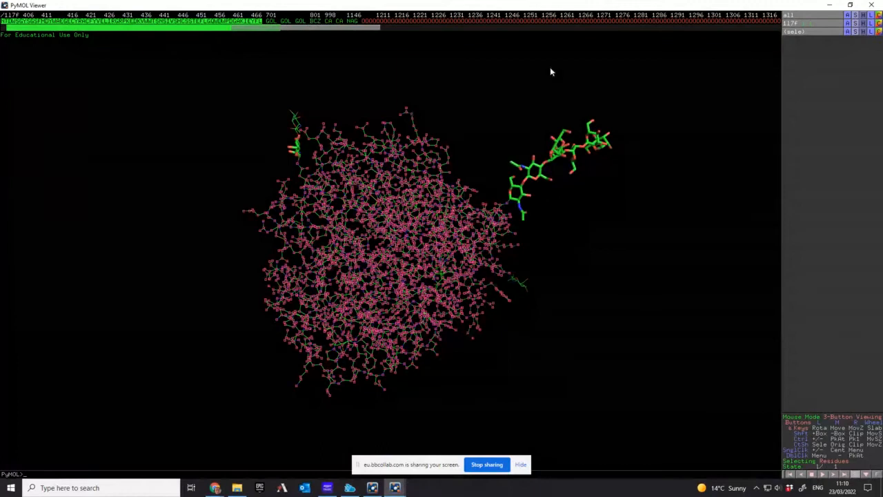
Hide the existing representation, show the selected protein as cartoon, and delete the selection entry
click(863, 32)
click(863, 35)
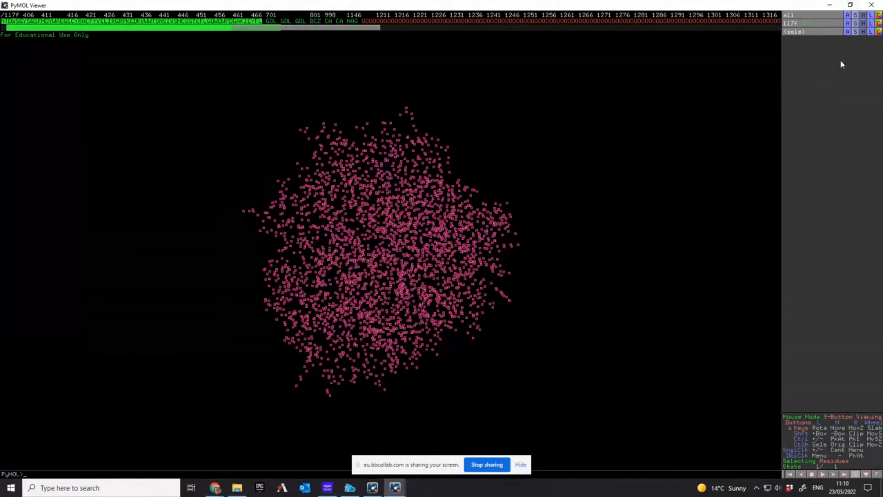
click(855, 31)
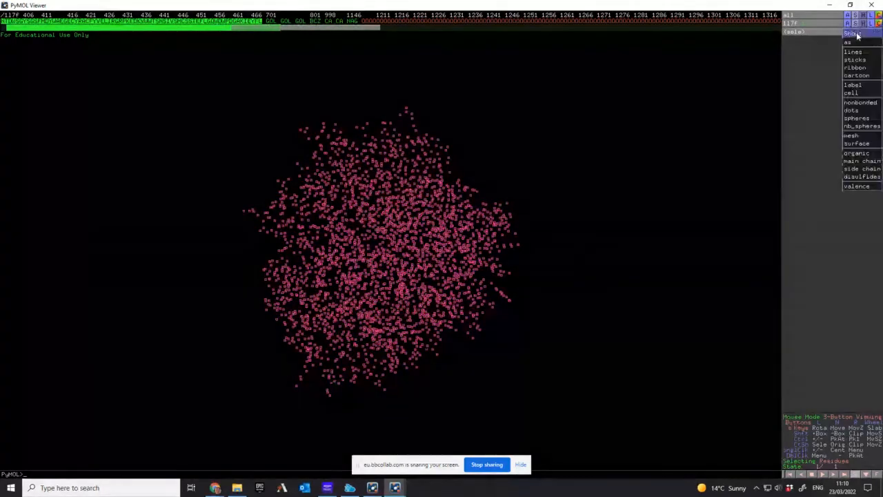
mouse_move(852, 42)
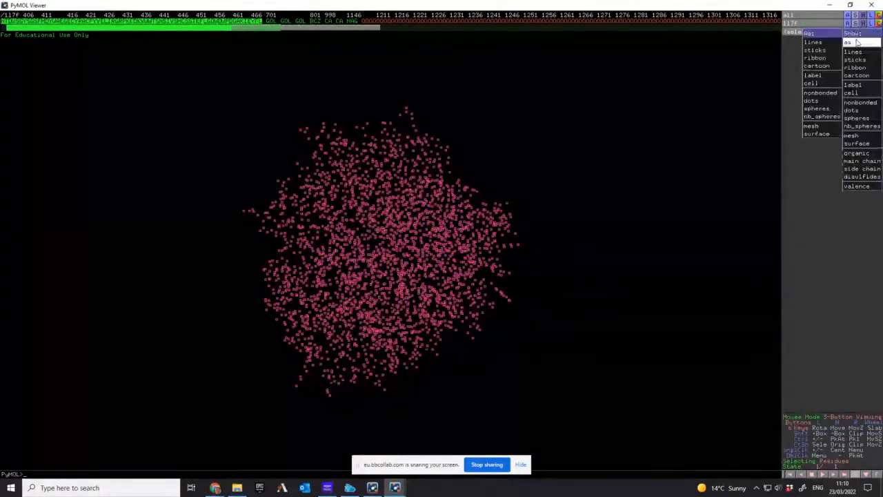
click(825, 66)
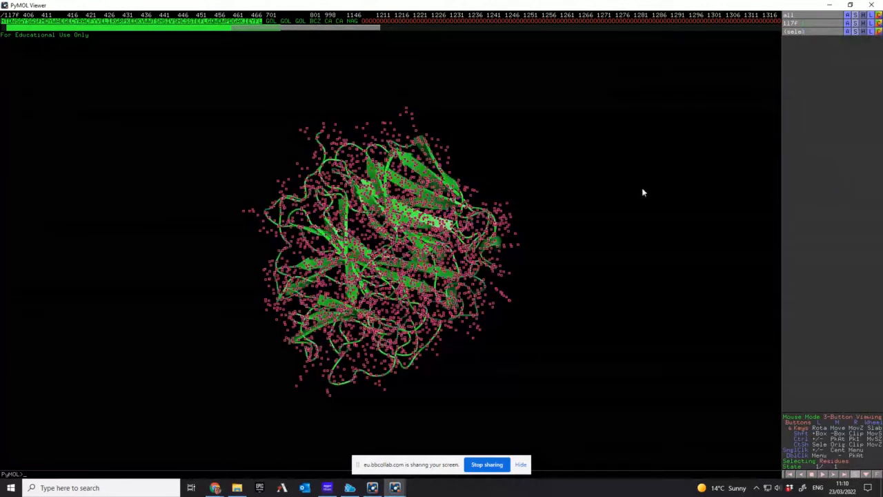
click(847, 32)
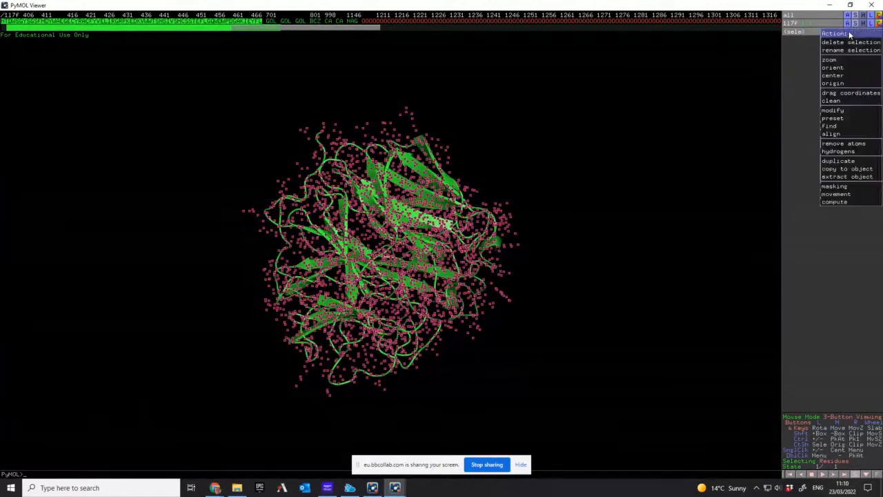
click(847, 43)
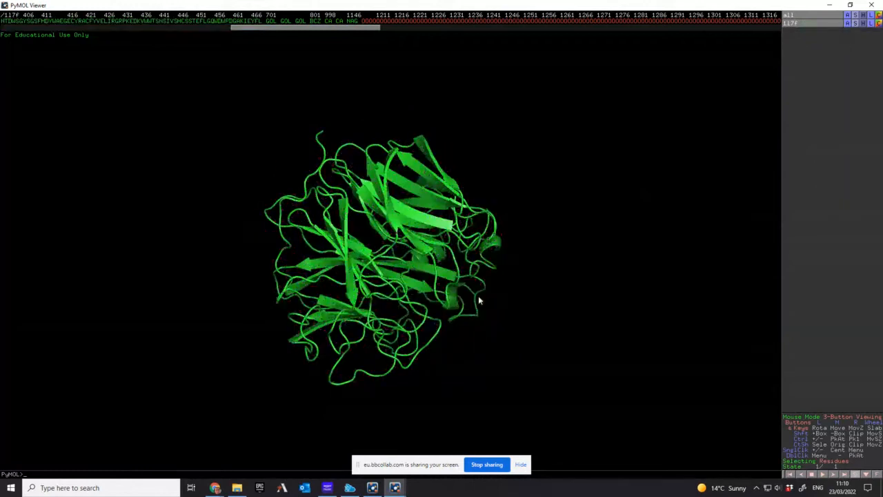
Color the 1l7f cartoon by secondary structure with red helices, yellow sheets and green loops
drag(475, 308, 348, 185)
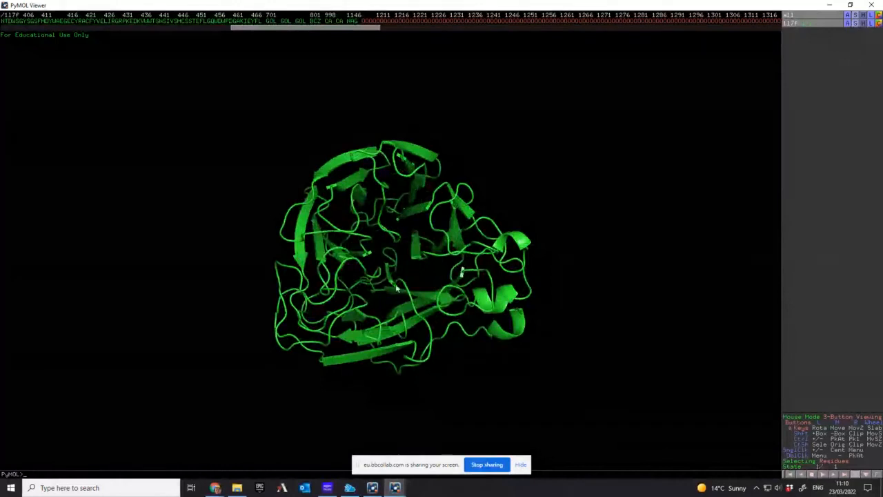
drag(397, 287, 426, 269)
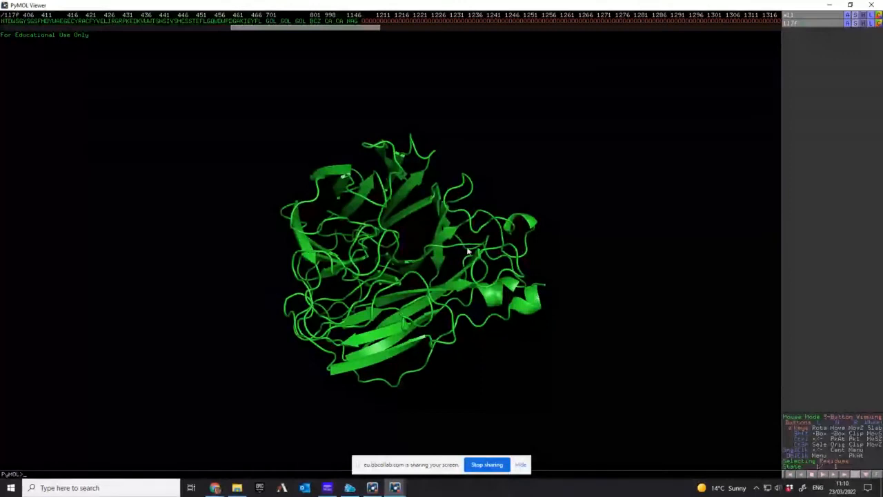
drag(393, 305, 347, 315)
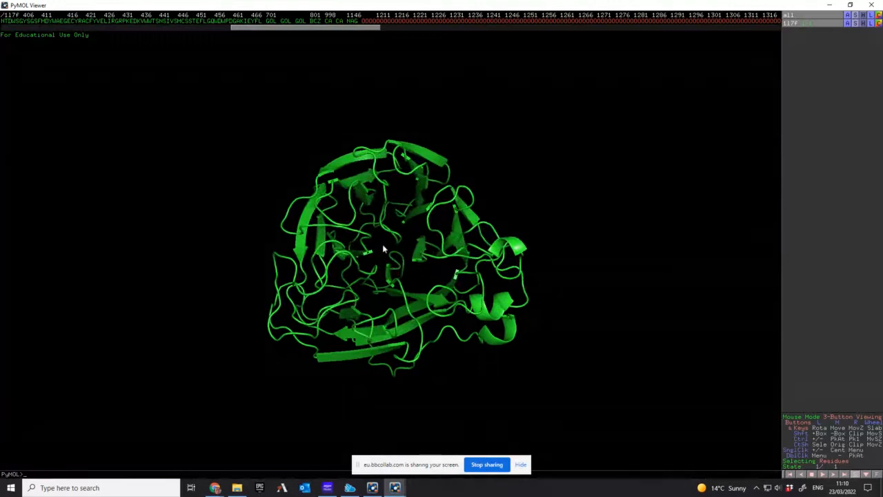
click(215, 487)
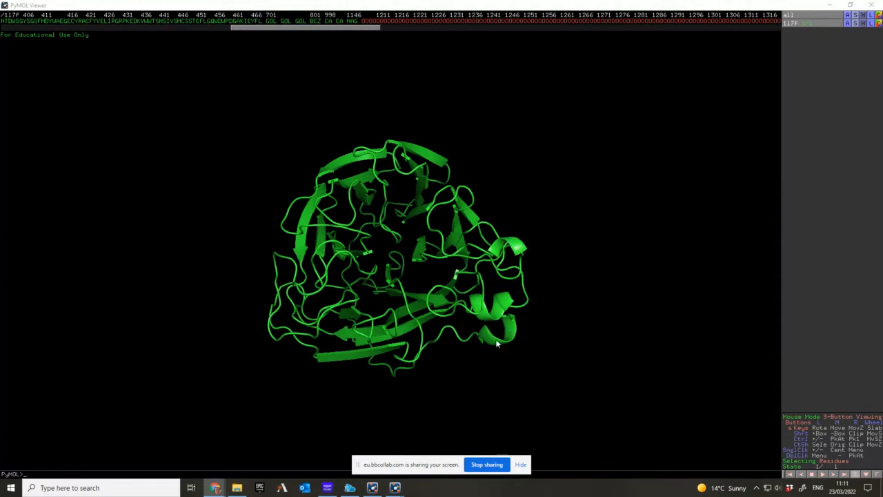
mouse_move(396, 273)
mouse_down()
mouse_move(389, 268)
mouse_move(395, 271)
mouse_up()
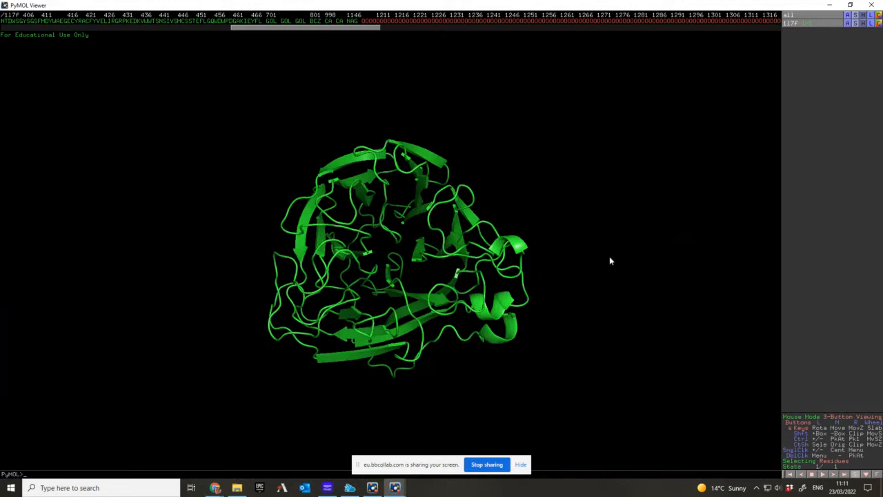
click(880, 23)
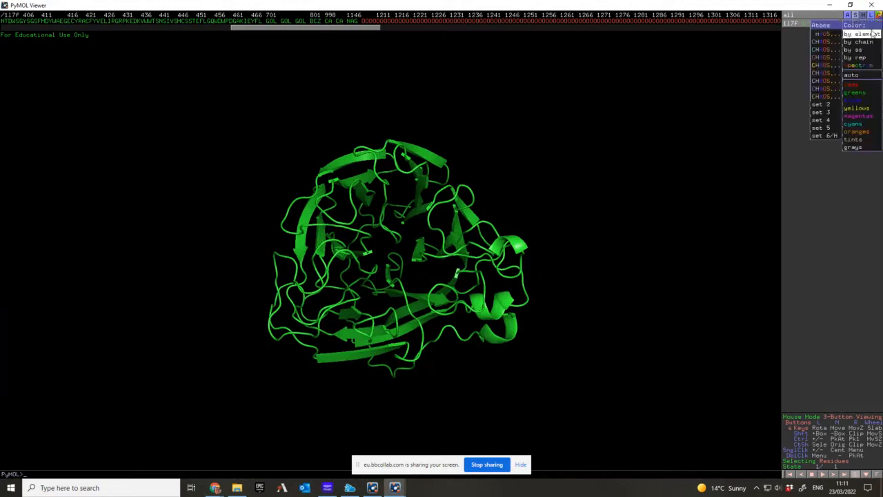
mouse_move(866, 51)
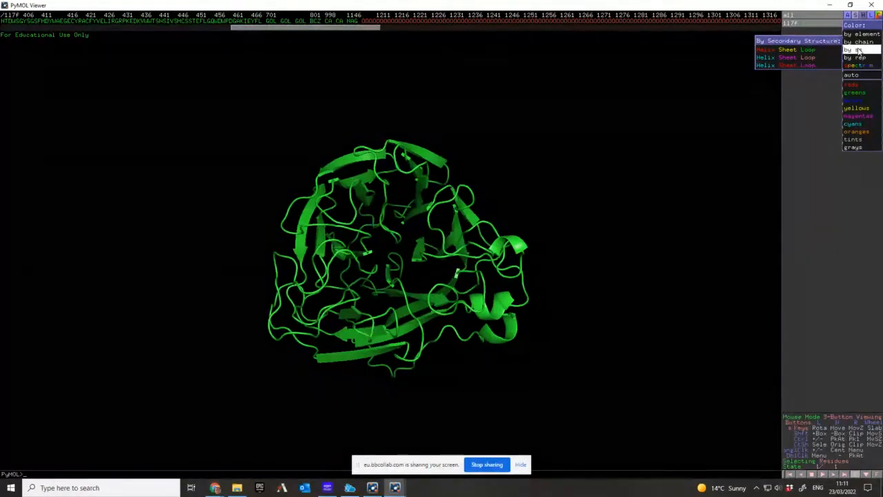
click(813, 49)
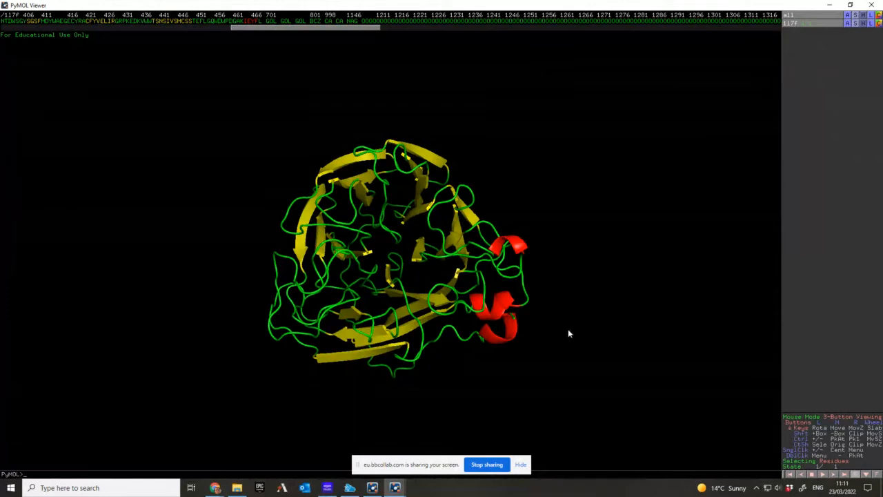
Color 1l7f by secondary structure with the cyan helix, magenta sheet and salmon loop scheme, and inspect it from several angles
drag(568, 331, 499, 254)
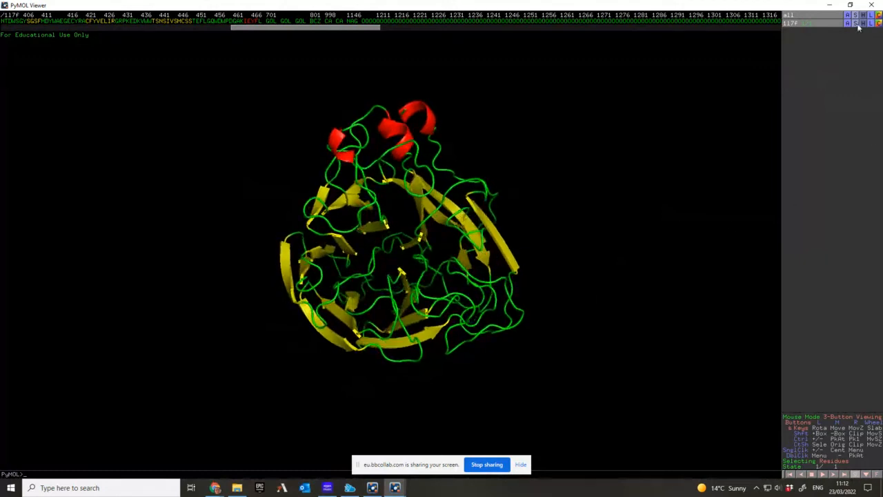
click(878, 23)
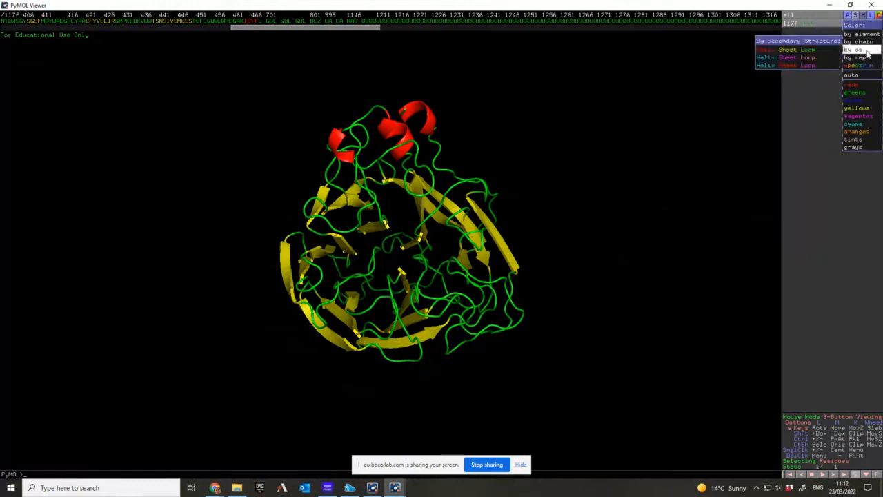
click(821, 58)
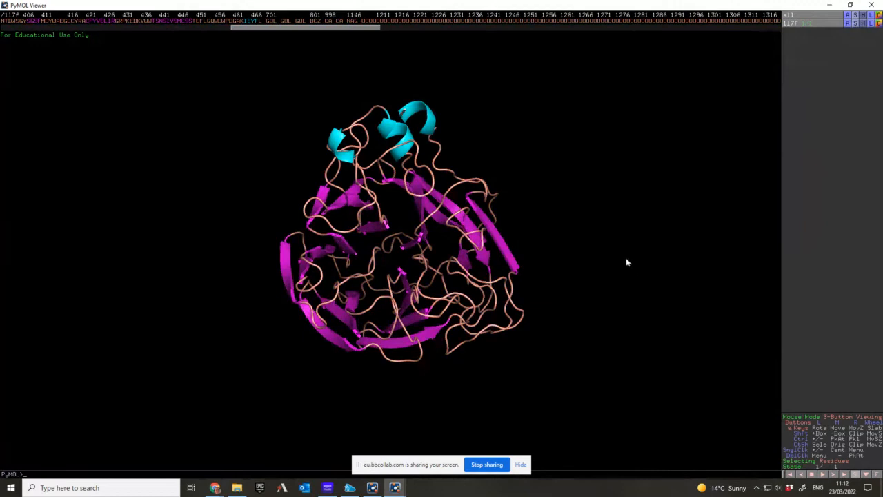
drag(576, 301, 327, 197)
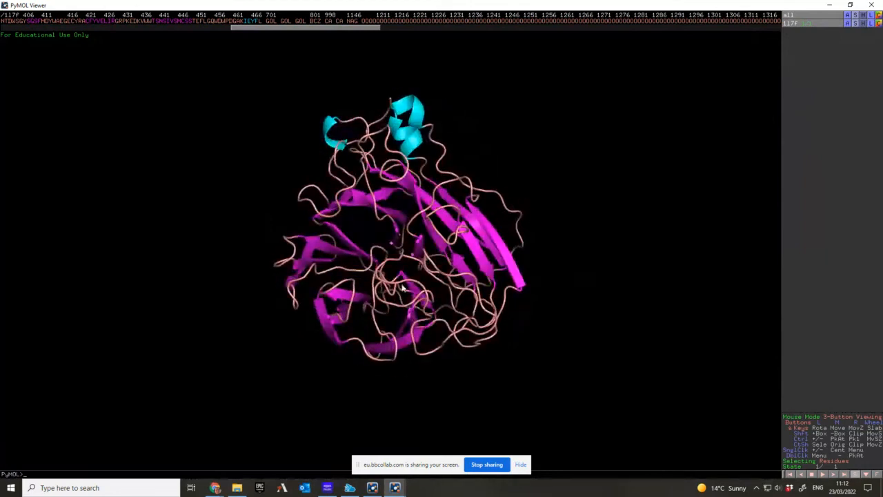
drag(403, 289, 383, 276)
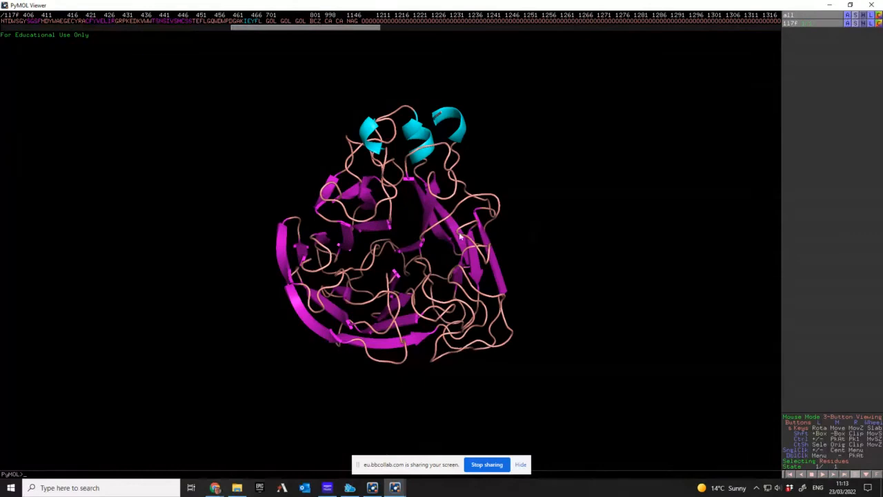
click(849, 5)
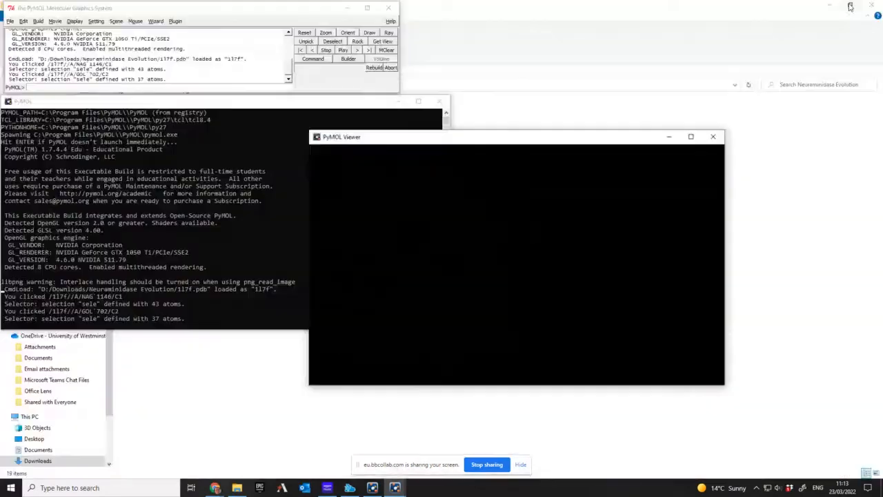
click(232, 429)
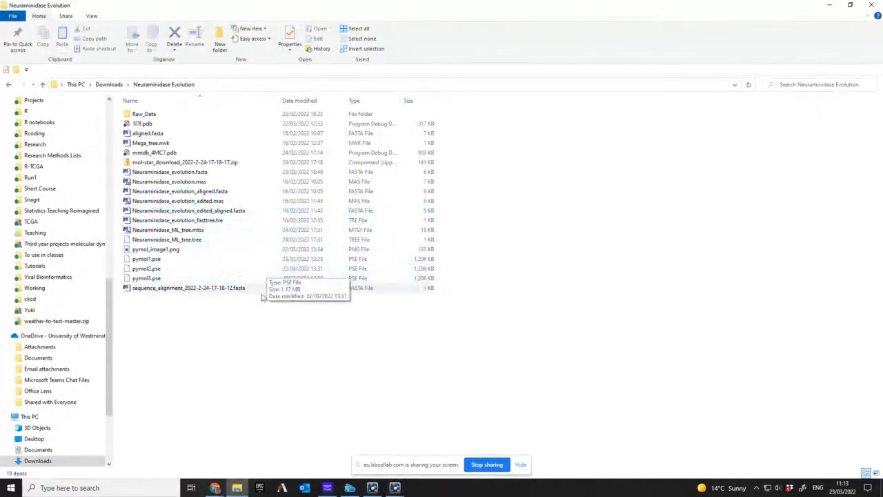
click(185, 289)
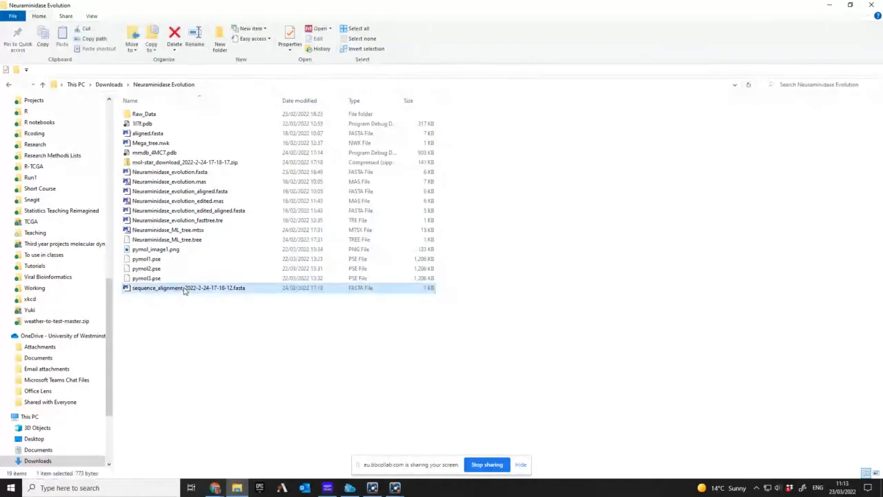
double_click(185, 289)
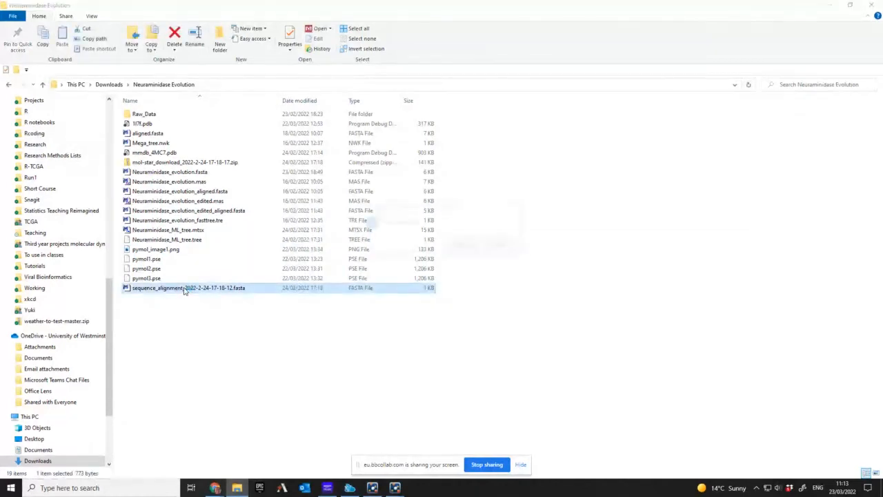
click(458, 245)
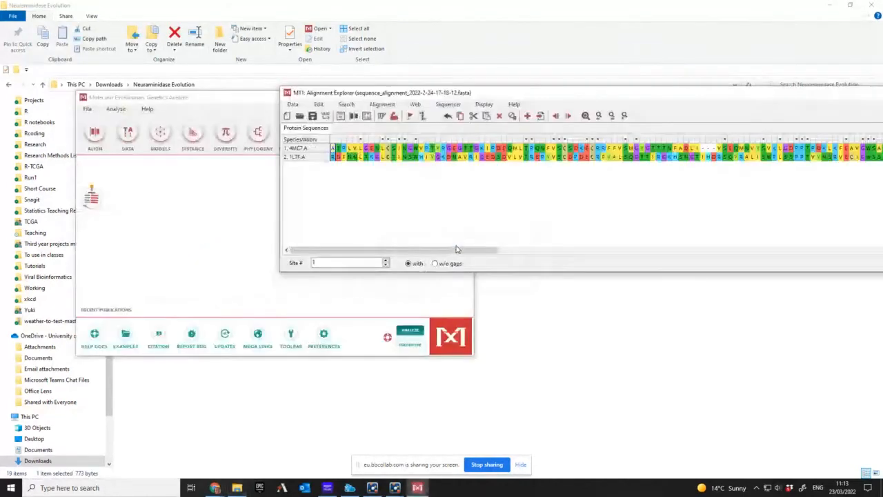
drag(515, 95, 378, 63)
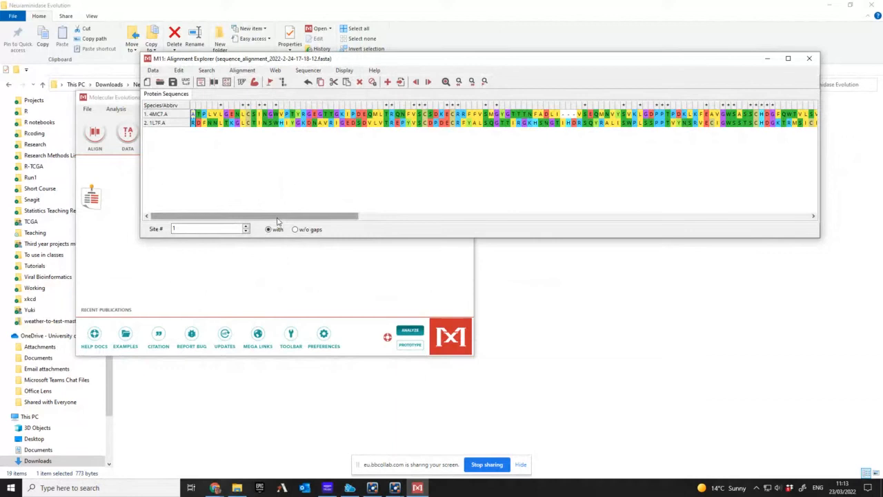
Examine the marked conserved positions along the whole alignment of the 4MC7.A and 1L7F.A protein sequences
drag(310, 217, 267, 225)
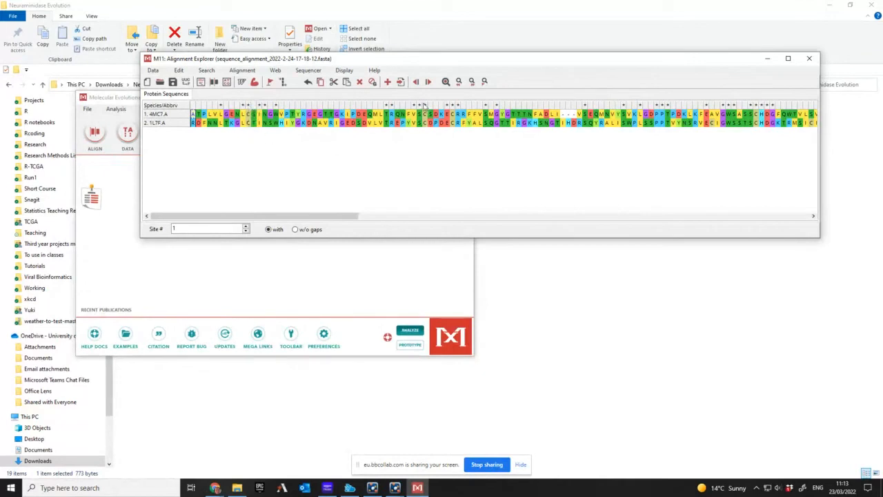
click(453, 126)
drag(349, 218, 498, 227)
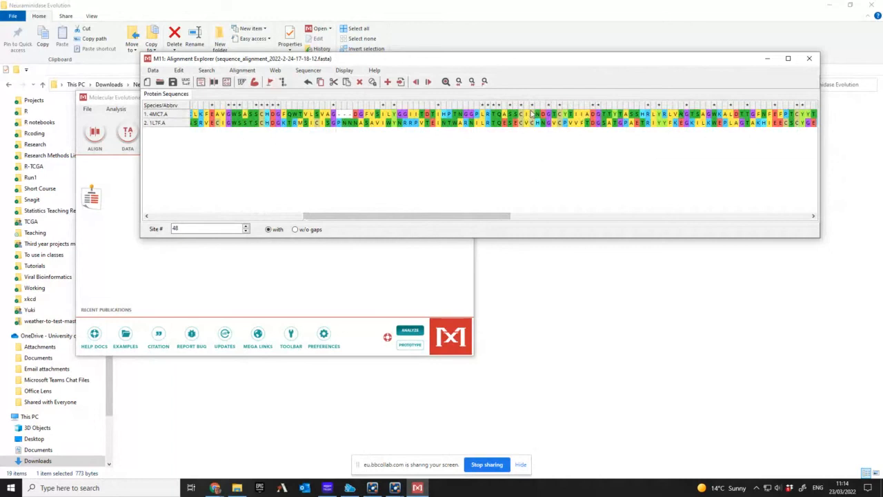
drag(493, 222, 754, 253)
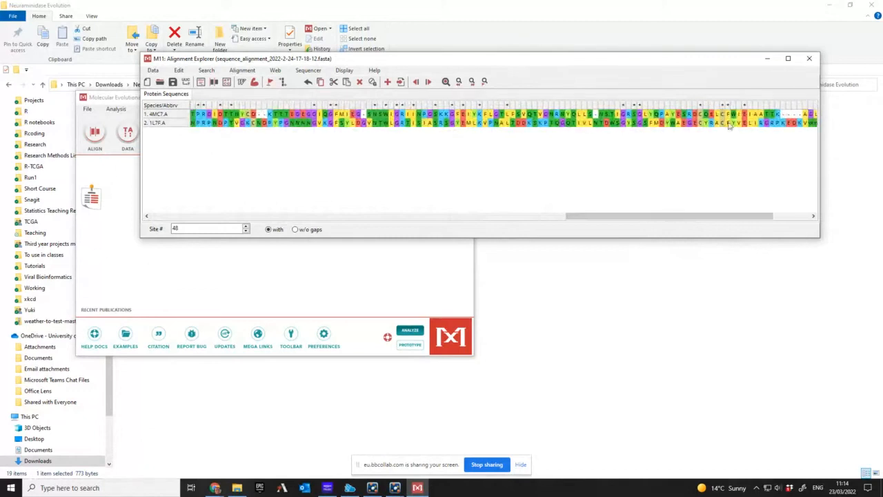
drag(718, 215, 783, 151)
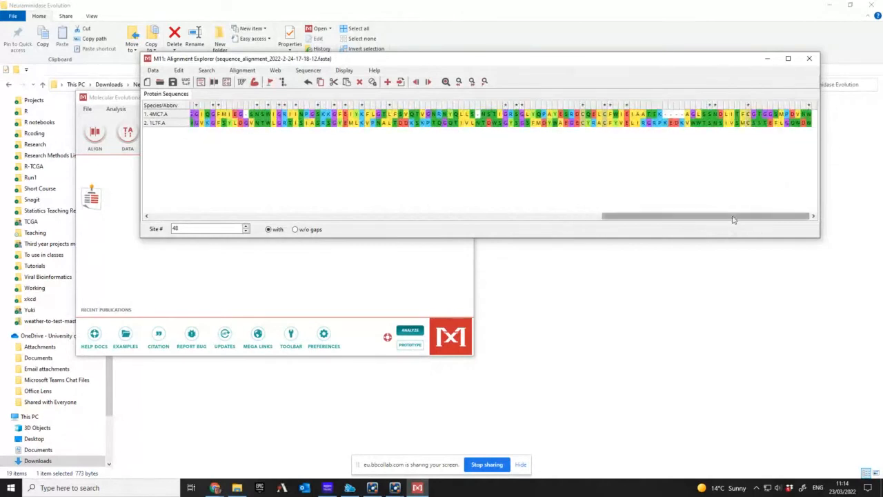
drag(733, 219, 526, 227)
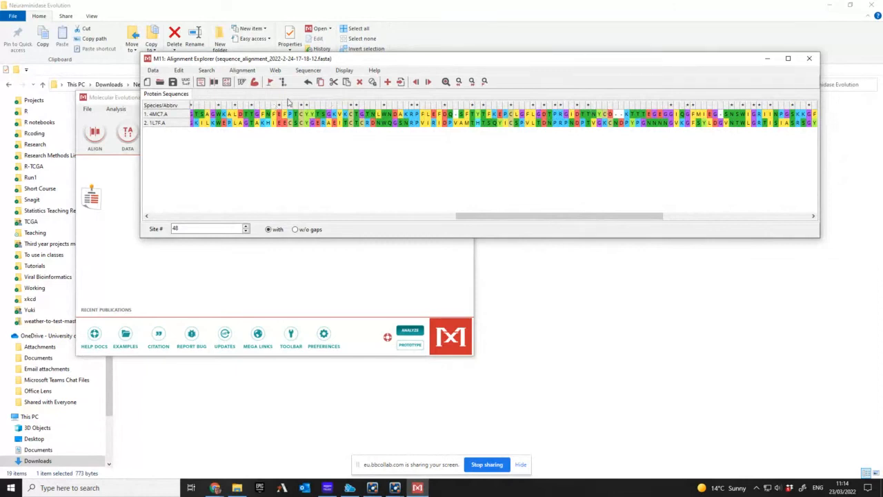
Show an earlier stretch of the alignment, move its window out of the way, and bring up the PyMOL Viewer beside it
drag(541, 218, 443, 222)
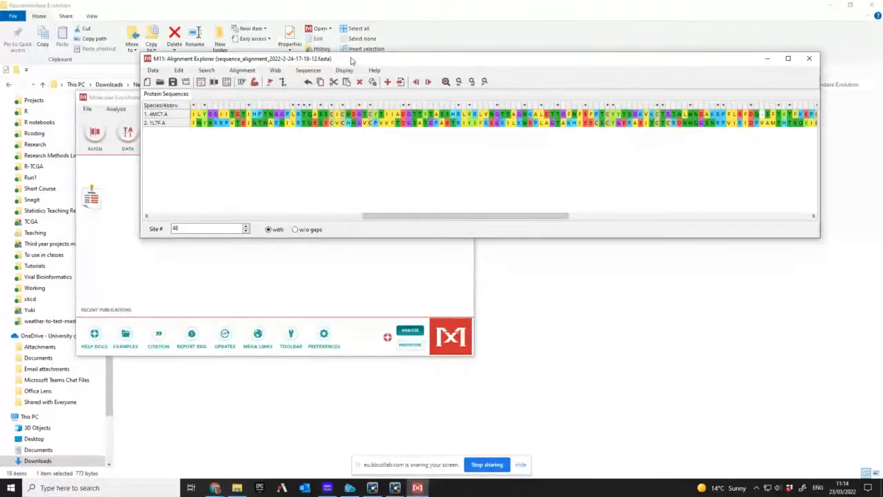
drag(349, 60, 254, 30)
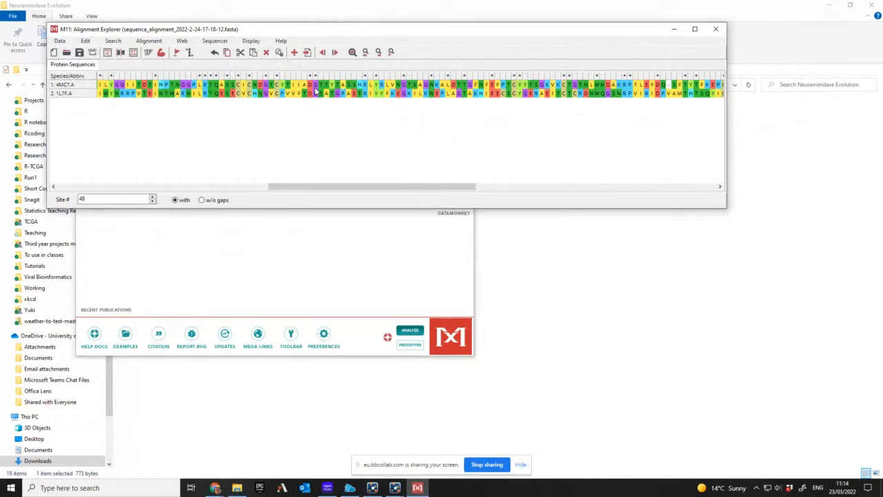
click(394, 489)
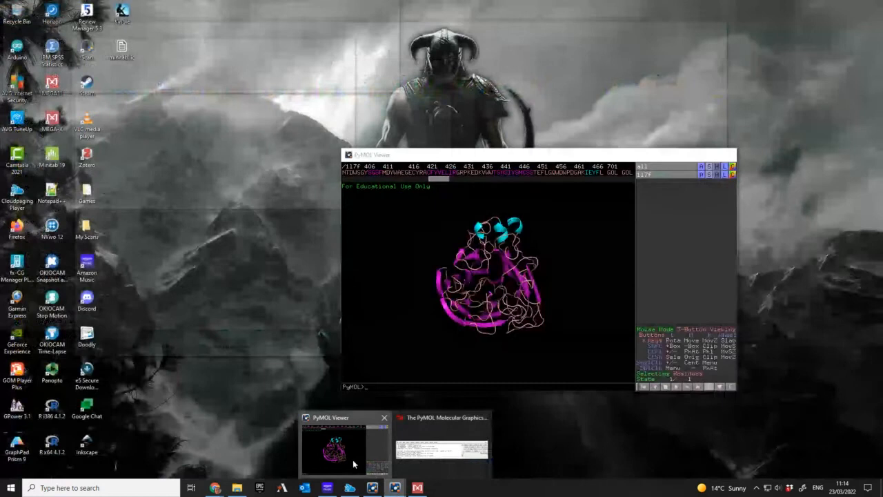
click(353, 460)
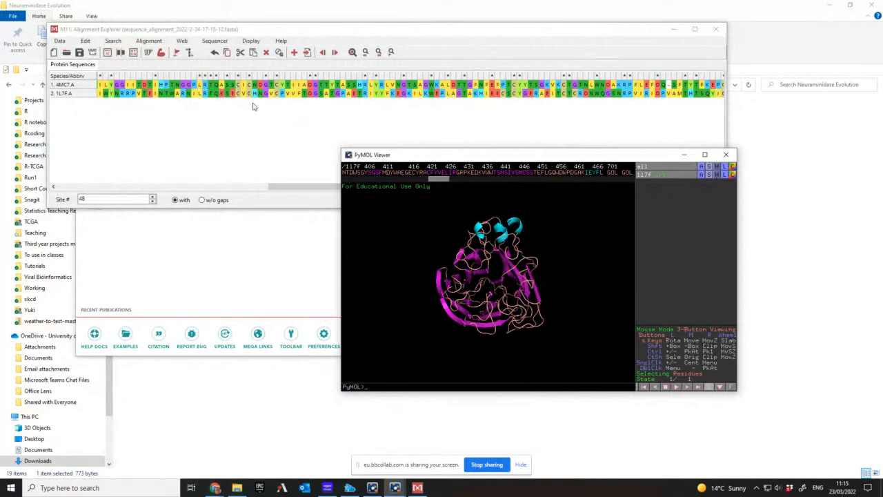
Mark the conserved leucine at site 143 in the alignment and locate the matching LRTQ stretch in the viewer's 1l7f sequence
drag(437, 181, 426, 184)
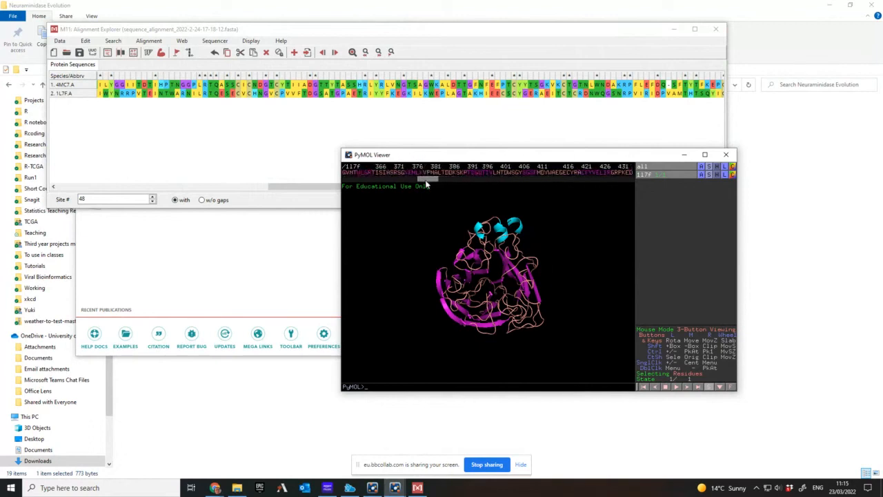
click(202, 88)
click(671, 267)
drag(426, 185, 372, 184)
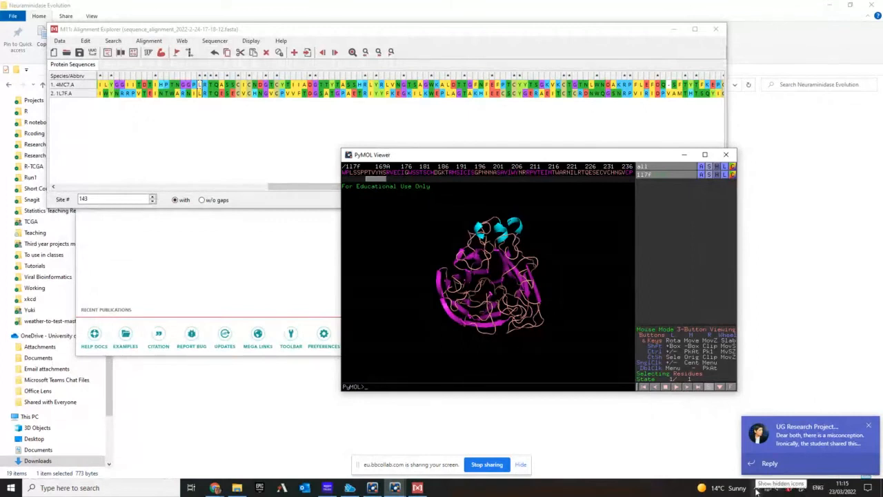
click(869, 426)
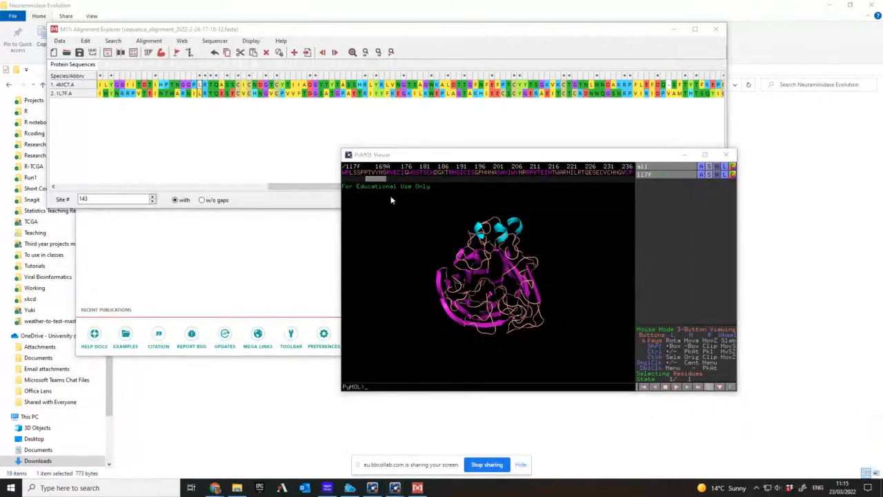
drag(376, 176, 370, 180)
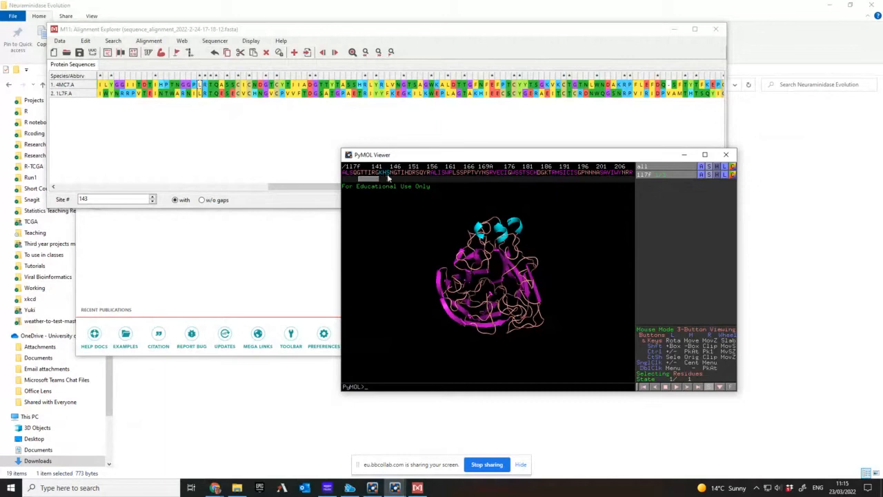
drag(373, 178, 364, 184)
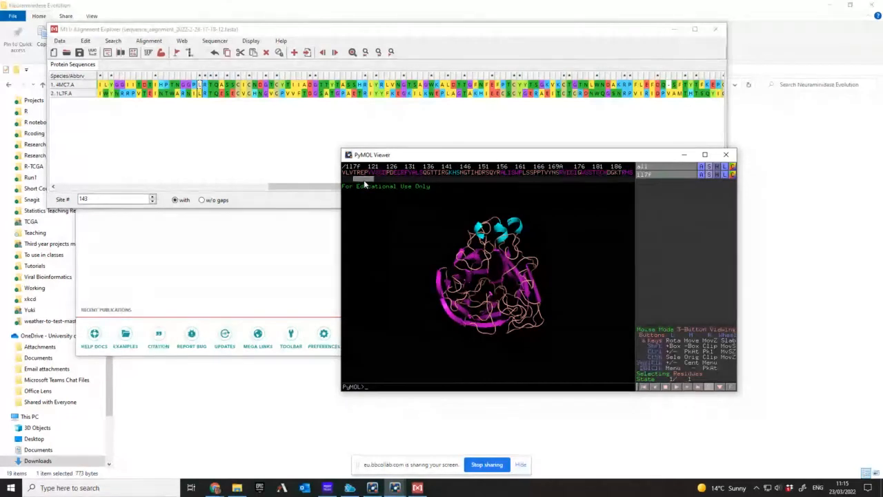
drag(363, 180, 395, 188)
drag(394, 184, 390, 177)
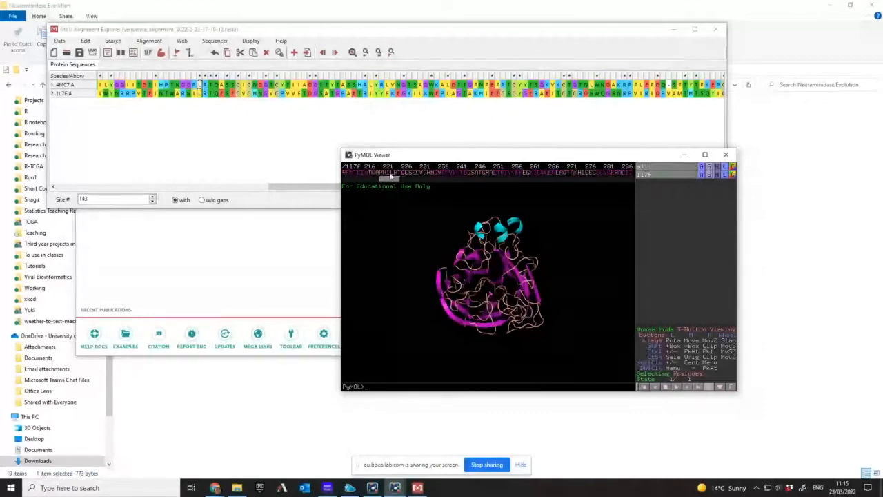
Select the residues marked conserved in the alignment within the 1l7f sequence stretch LRTQESECVCHNGVCPVVFTDG
click(391, 173)
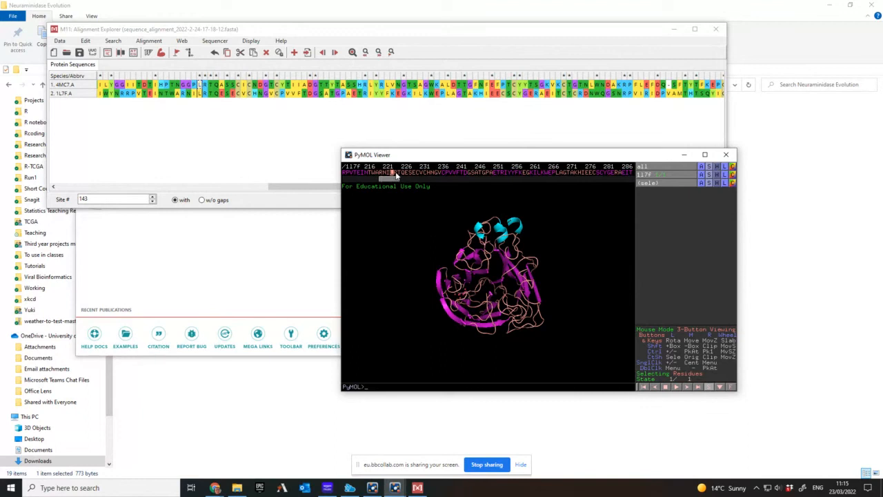
click(399, 173)
click(401, 173)
click(403, 174)
click(407, 173)
click(411, 173)
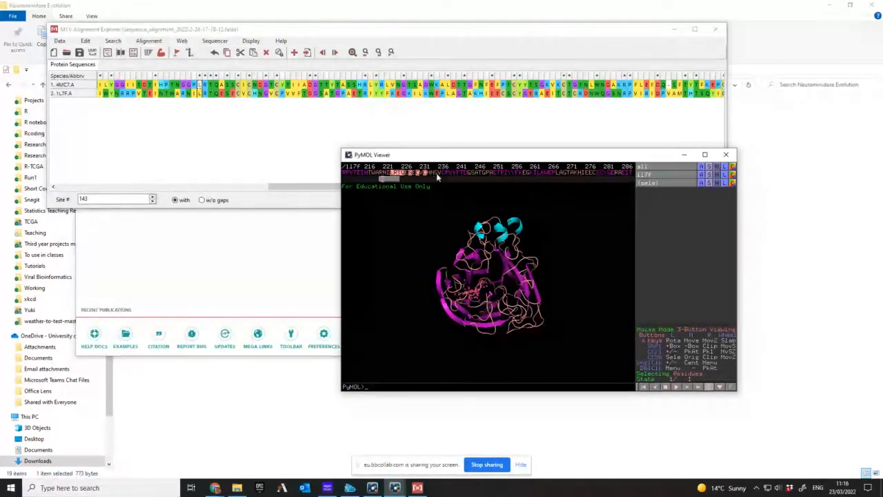
click(436, 174)
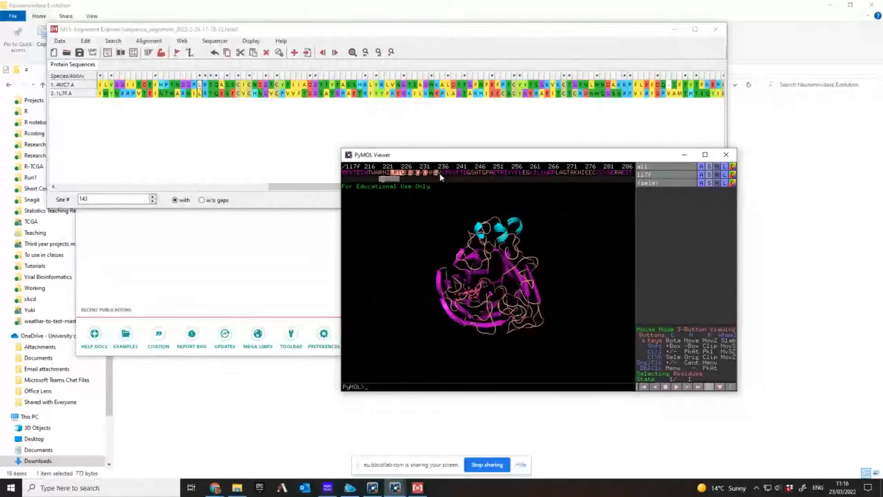
click(443, 173)
click(469, 173)
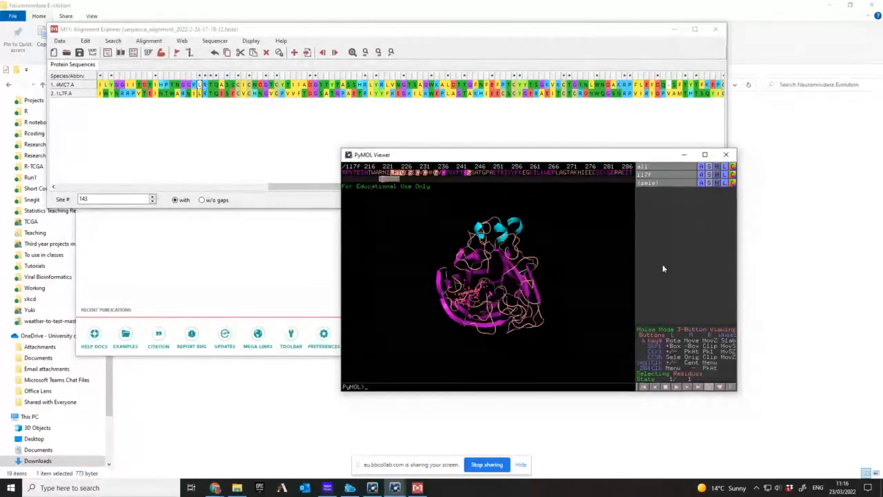
Maximize the viewer, inspect the selected conserved residues in the structure, and show them as sticks
click(705, 155)
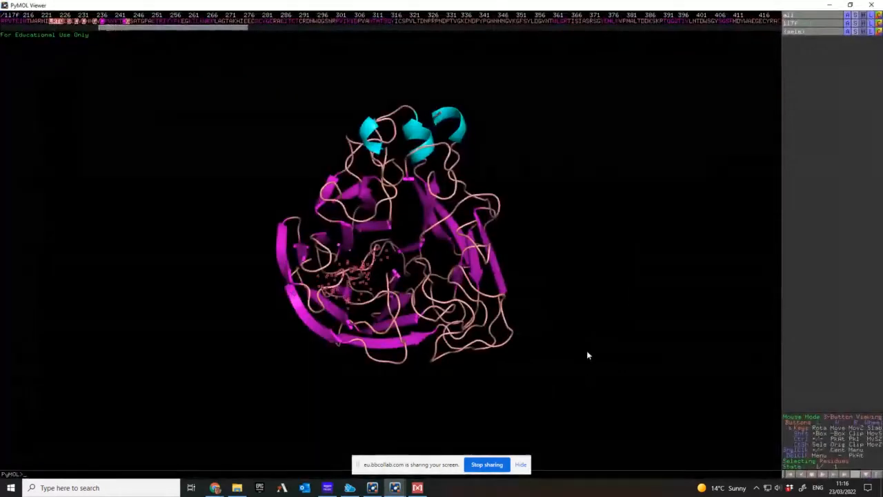
drag(608, 354, 383, 279)
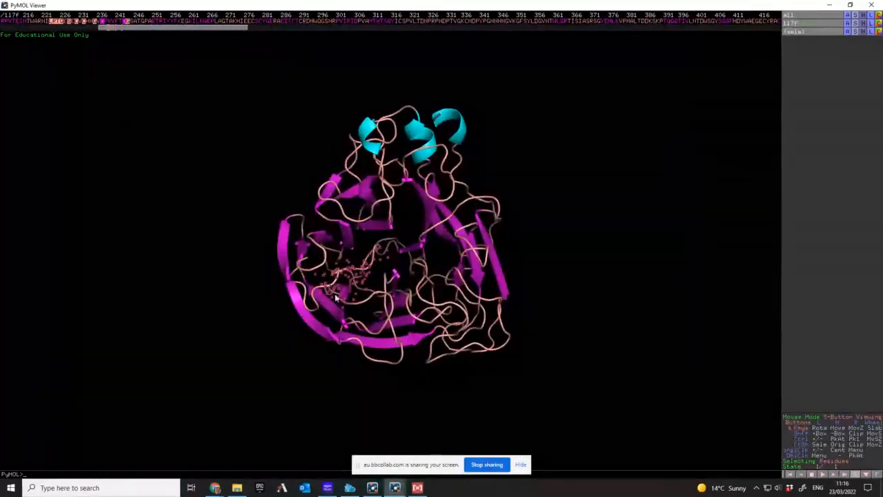
drag(472, 364, 431, 350)
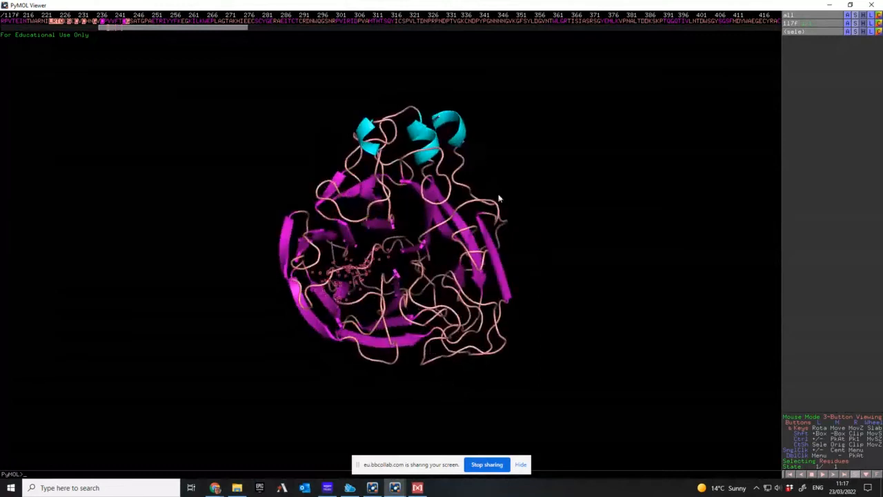
click(863, 32)
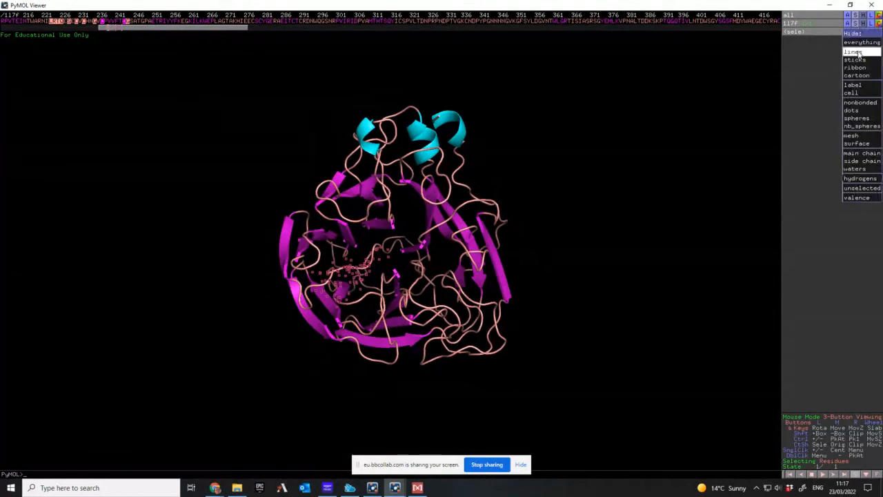
click(858, 26)
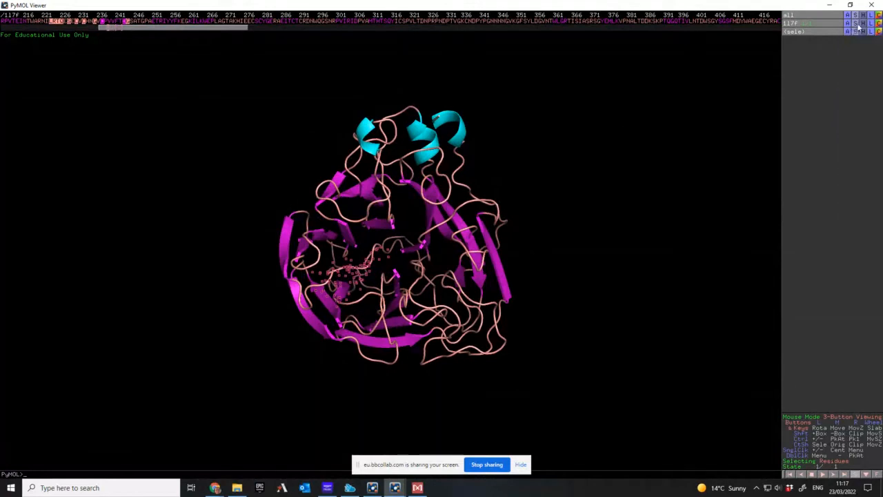
click(857, 25)
click(857, 40)
click(856, 31)
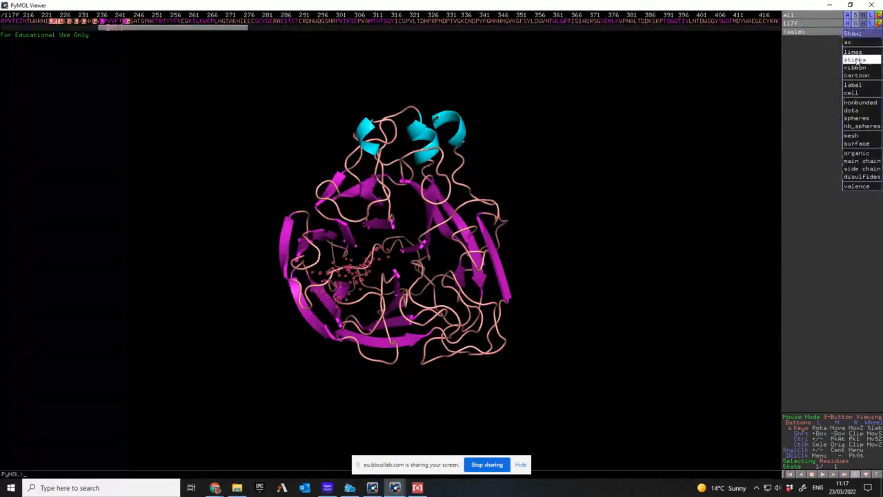
click(855, 60)
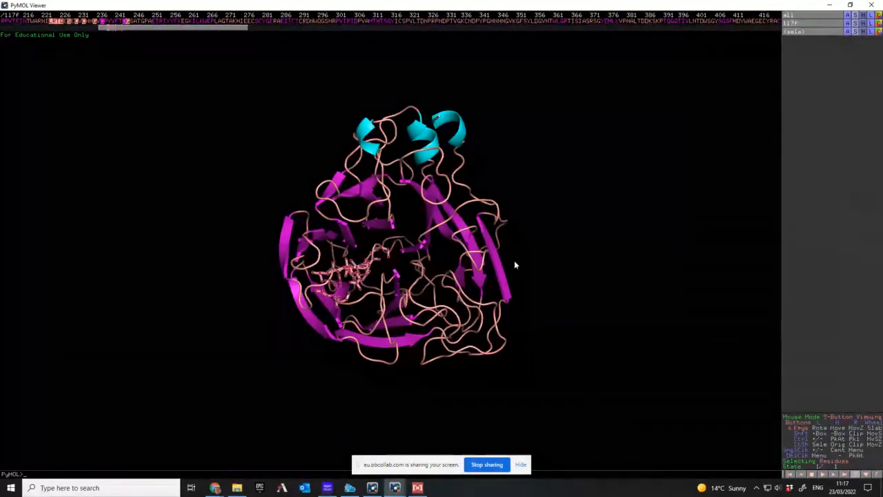
Color the selected residues by element with orange carbons, and delete the selection
click(878, 32)
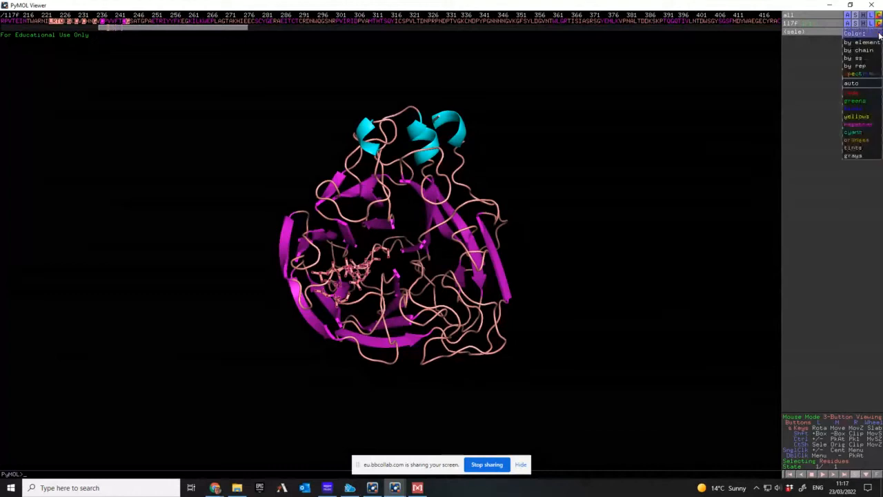
mouse_move(872, 44)
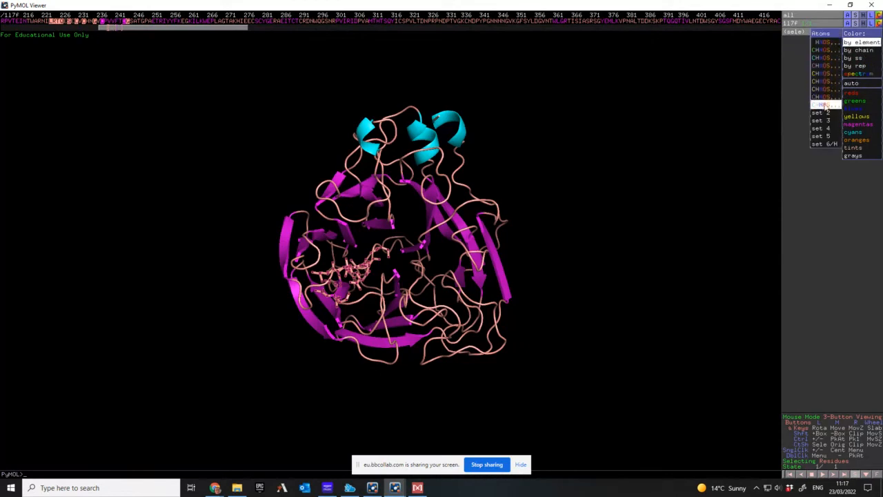
click(826, 105)
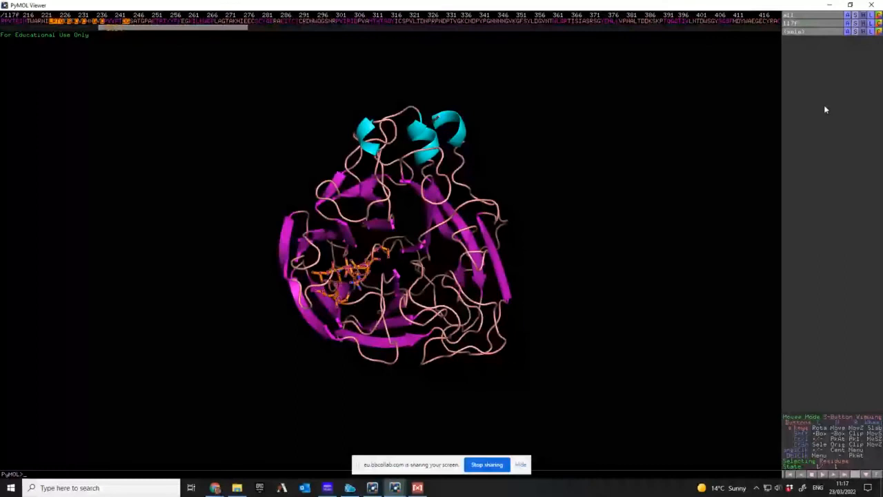
click(847, 31)
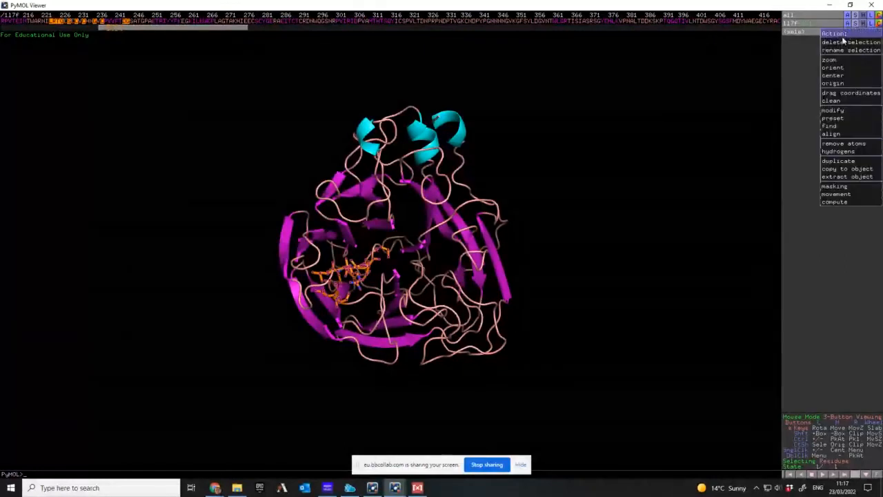
click(842, 43)
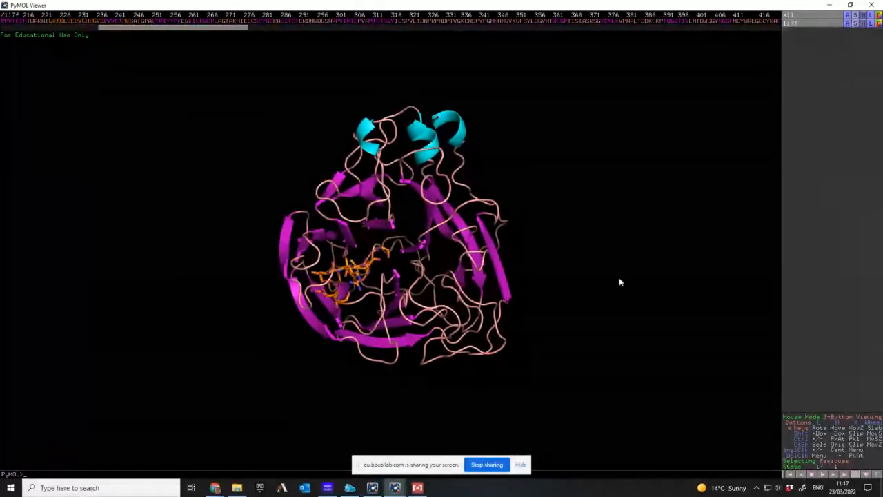
Rotate the structure to inspect the orange sticks from another side, and center the view on a residue picked near them
drag(619, 282, 368, 286)
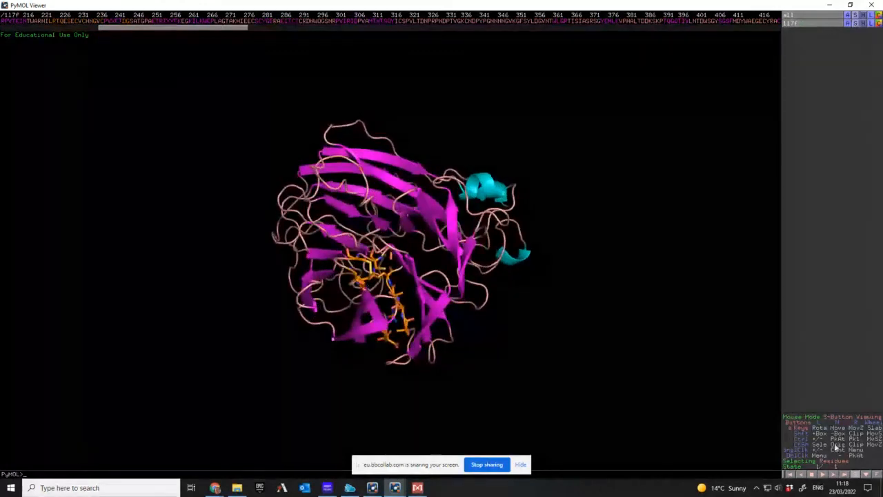
click(368, 267)
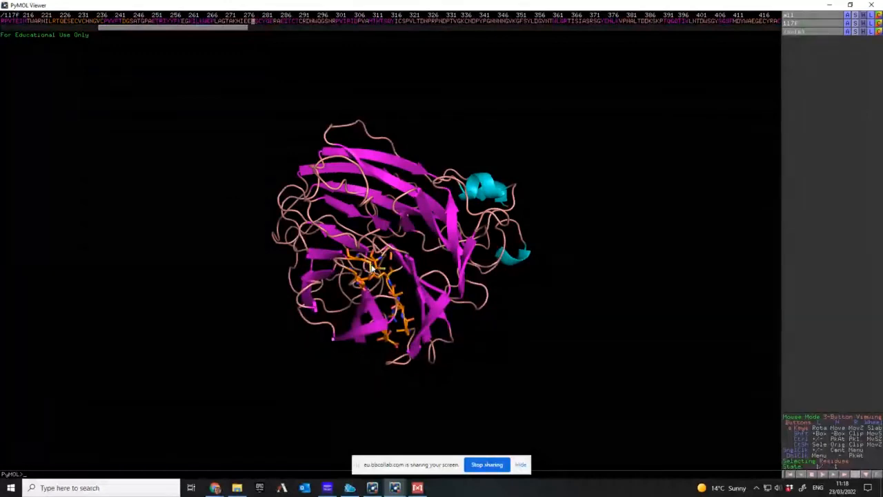
right_click(370, 274)
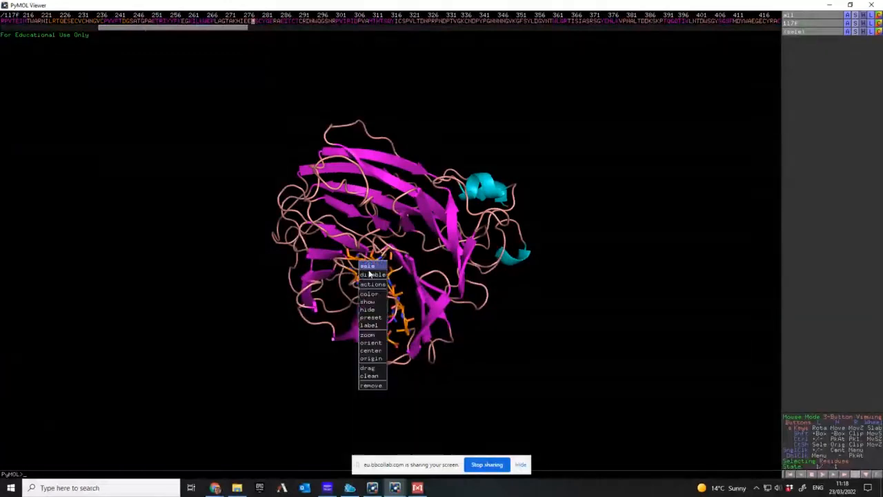
click(370, 356)
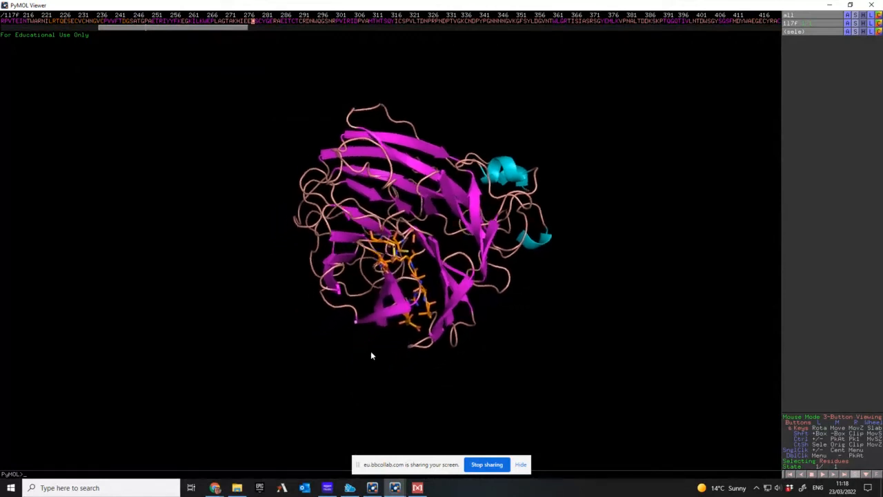
Zoom in closely on the selected residue and widen the clipping slab to show the surrounding sticks and loops
right_click(398, 256)
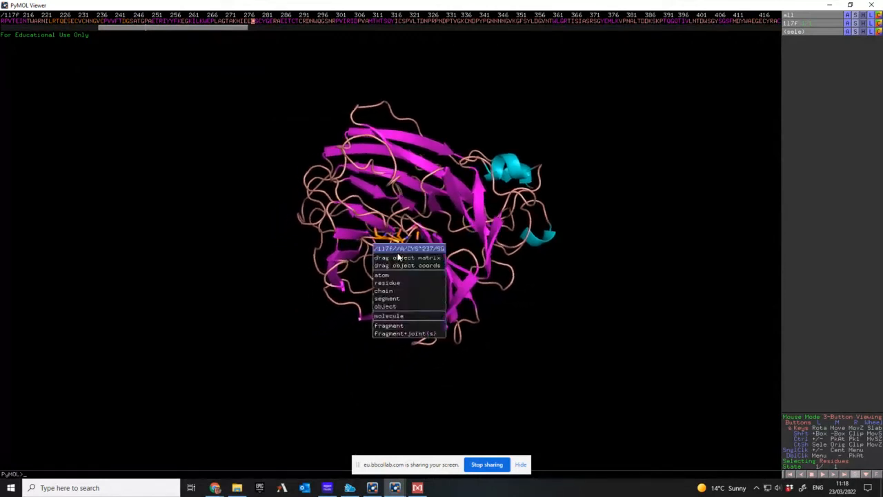
click(529, 360)
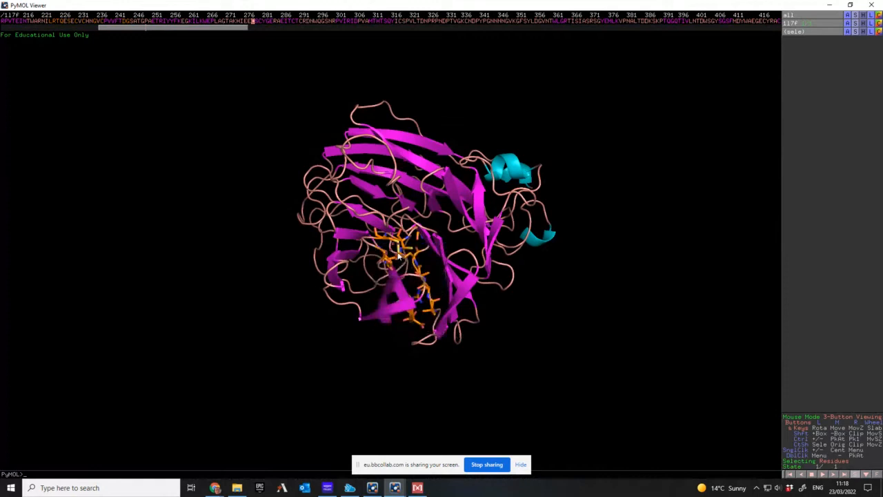
right_click(391, 255)
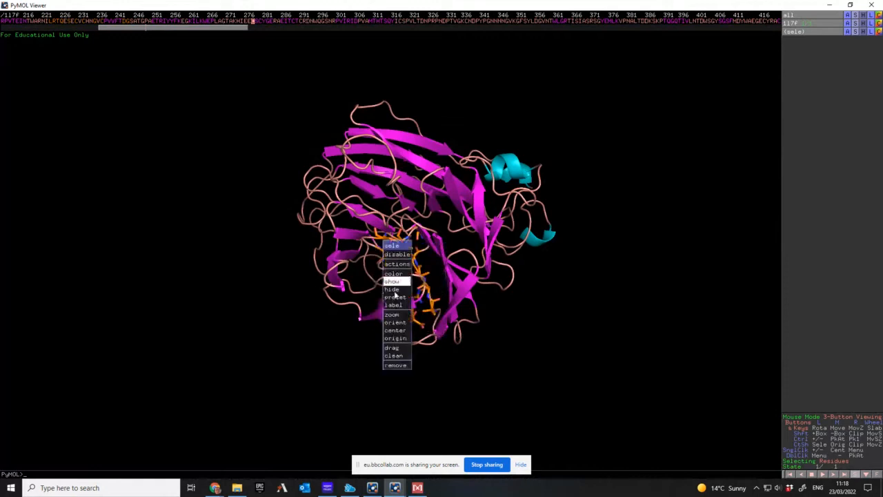
click(395, 319)
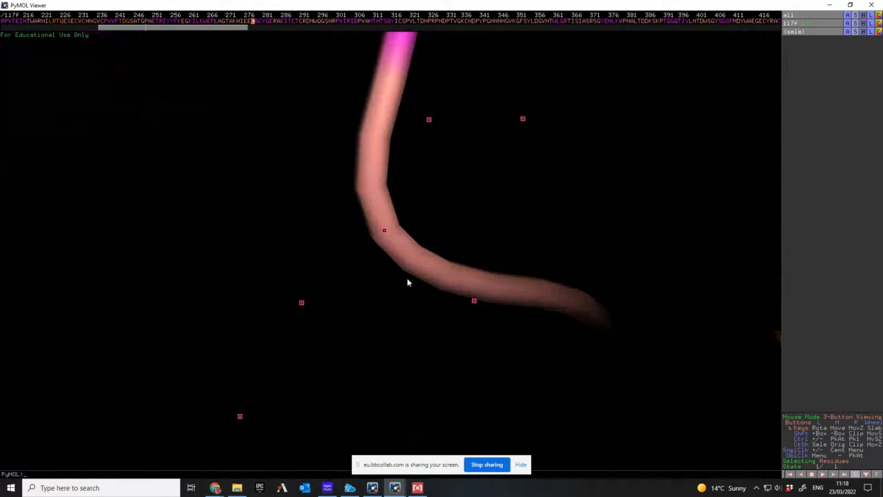
scroll(407, 283, up, 5)
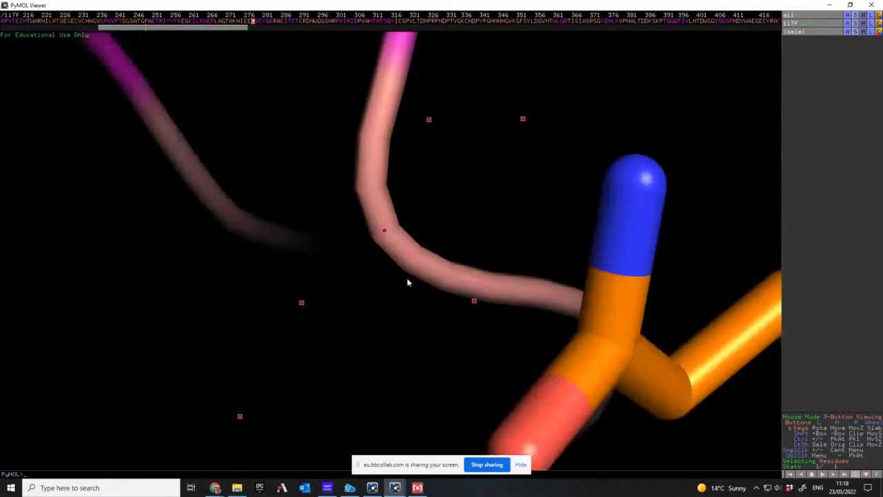
Bring up the actions for the ARG 292 alpha carbon and start dragging the matrix of the 1l7f object
scroll(403, 287, up, 6)
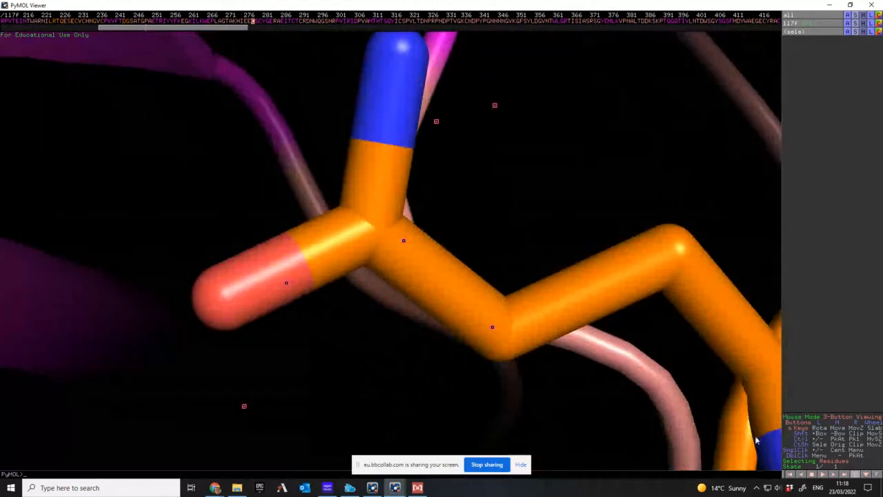
right_click(448, 339)
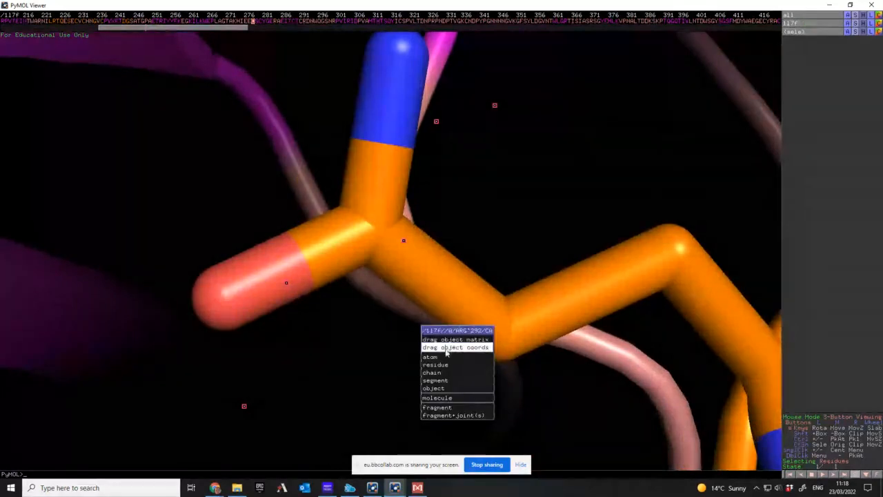
mouse_move(442, 388)
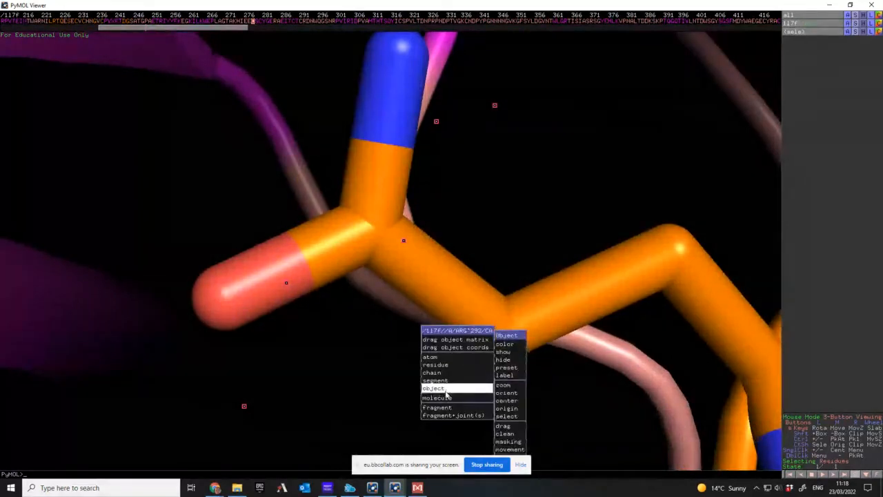
click(367, 294)
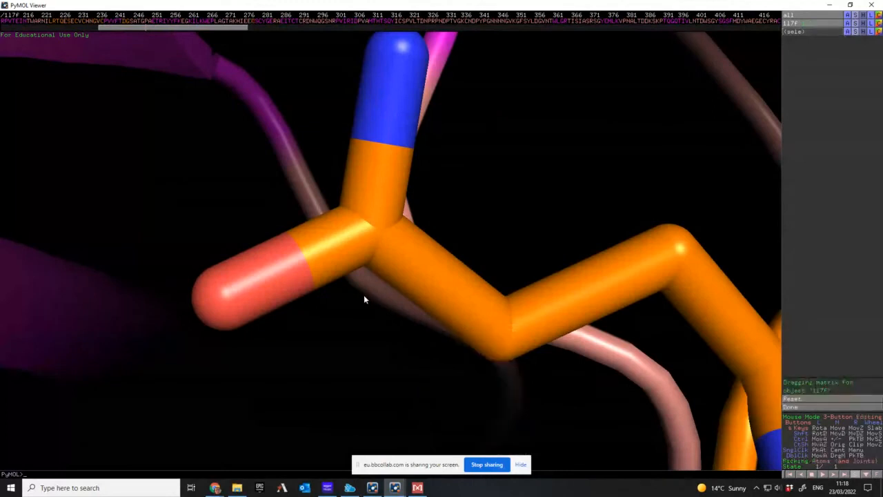
Zoom out from the arginine and rotate the structure to examine the orange sticks among the strands and loops
middle_drag(364, 295, 372, 350)
right_drag(373, 349, 355, 47)
right_drag(391, 318, 385, 237)
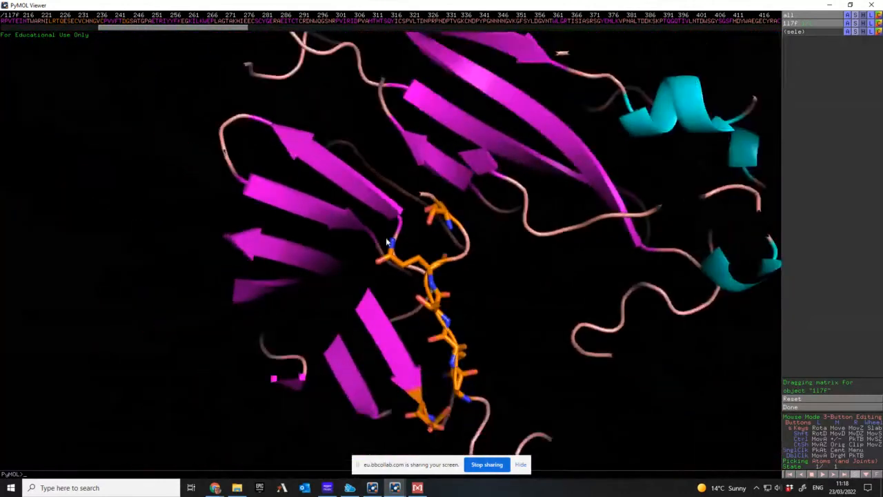
drag(477, 350, 514, 347)
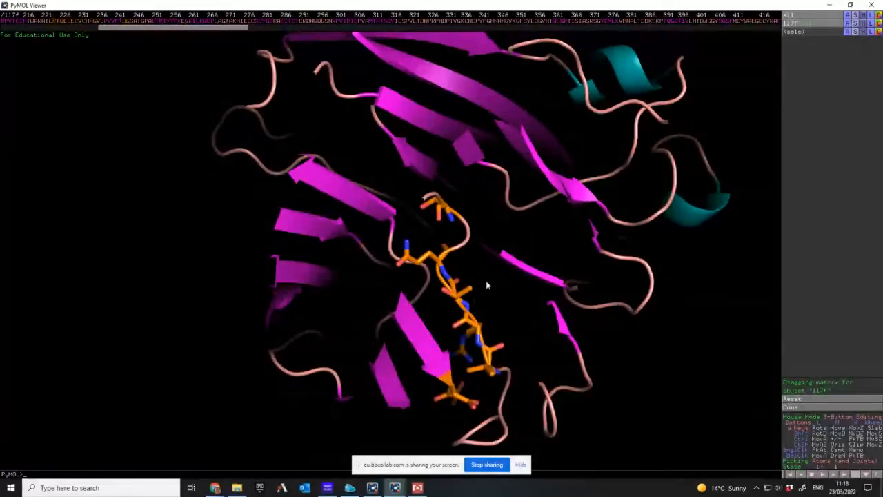
drag(500, 334, 436, 335)
drag(435, 333, 290, 131)
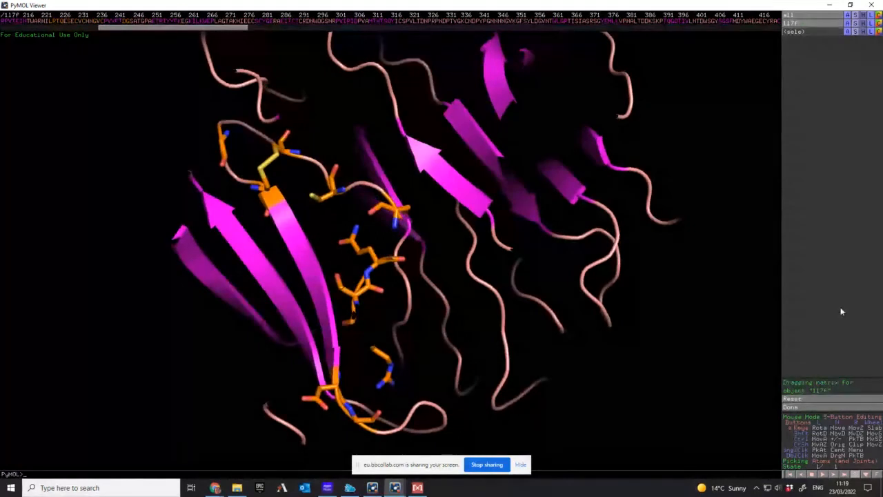
Switch to the Neuraminidase Evolution folder, open the pymol1.pse session with PyMOL, and maximize its viewer
click(831, 6)
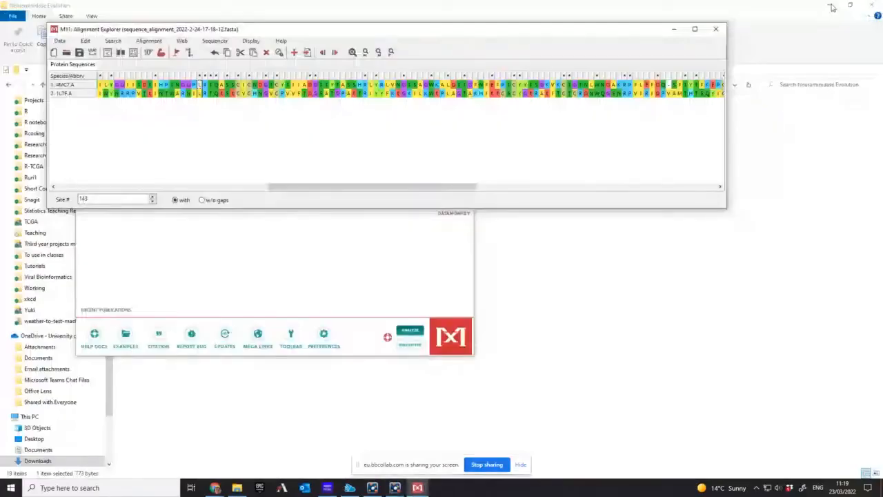
click(627, 298)
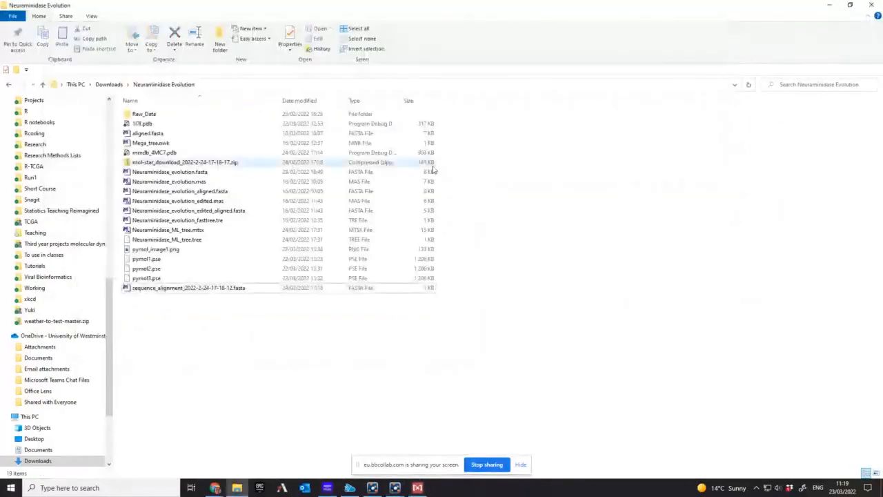
double_click(151, 260)
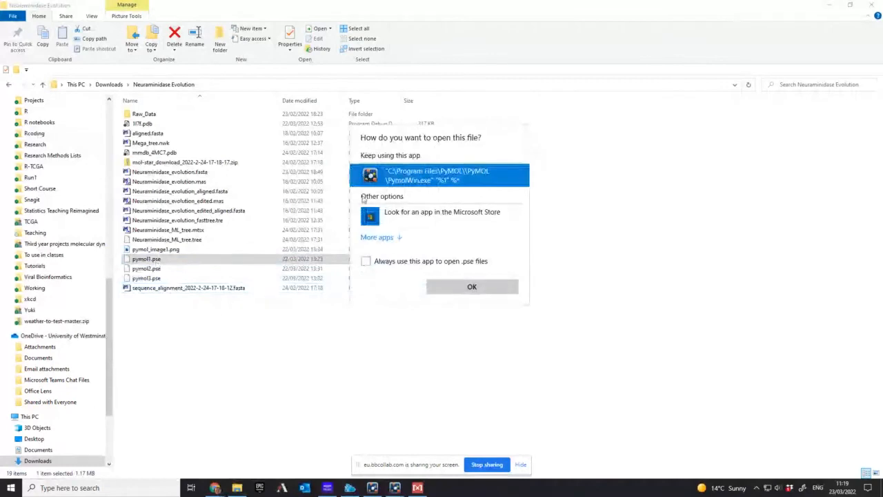
double_click(407, 180)
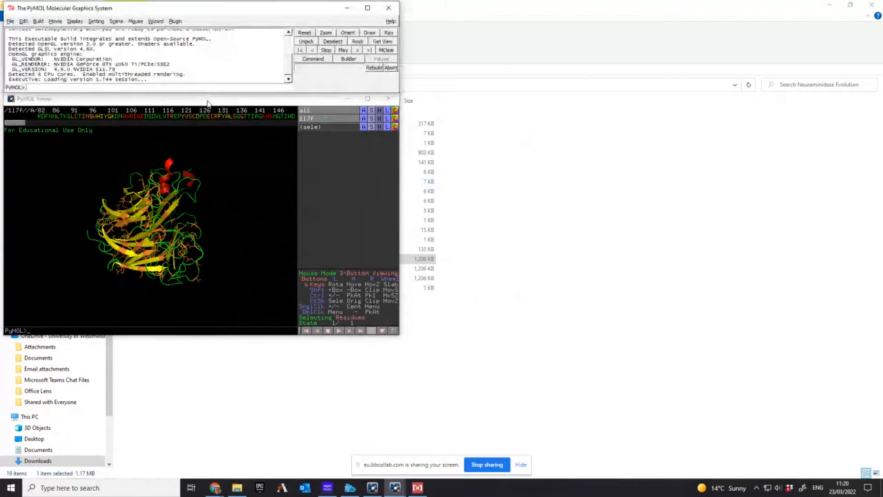
drag(207, 100, 442, 157)
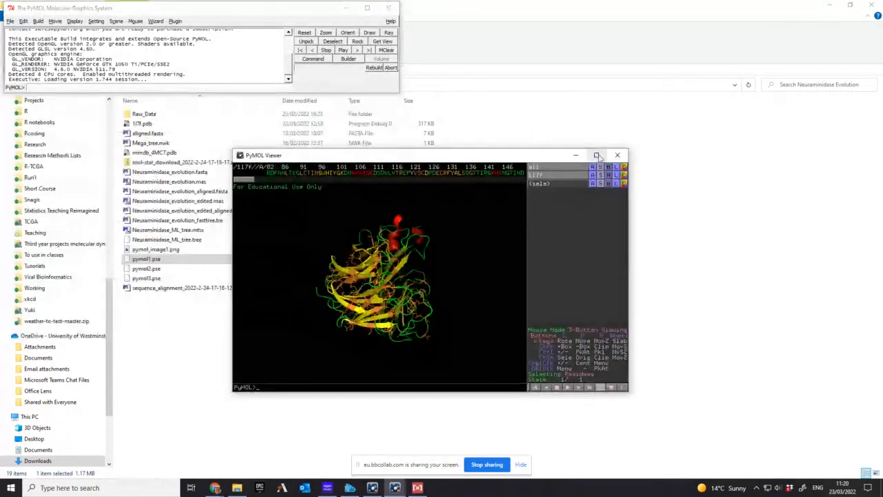
click(596, 155)
Rotate the red, yellow and green cartoon to examine the orange residues, and close the pymol1.pse session
mouse_move(407, 307)
mouse_down()
mouse_move(364, 186)
mouse_move(382, 242)
mouse_move(347, 288)
mouse_move(341, 251)
mouse_move(393, 294)
mouse_move(397, 262)
mouse_move(457, 249)
mouse_move(441, 203)
mouse_move(379, 195)
mouse_move(366, 256)
mouse_move(311, 231)
mouse_move(376, 267)
mouse_move(438, 149)
mouse_move(411, 291)
mouse_up()
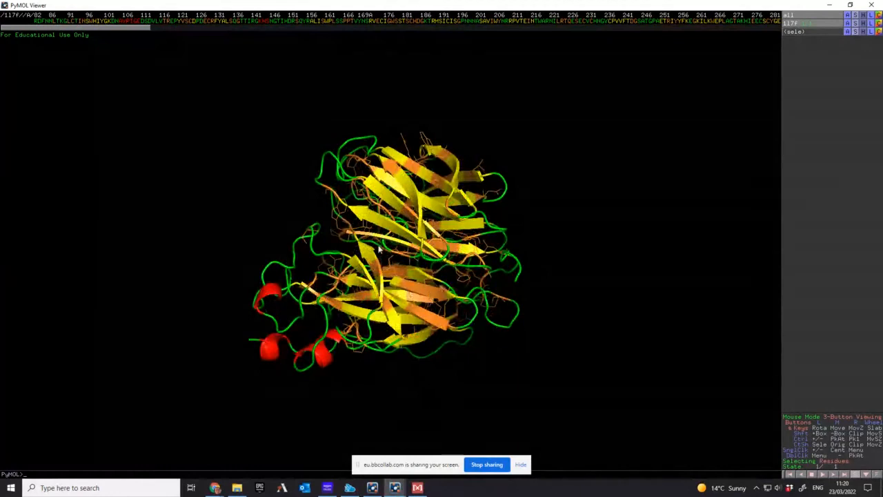
drag(428, 282, 419, 238)
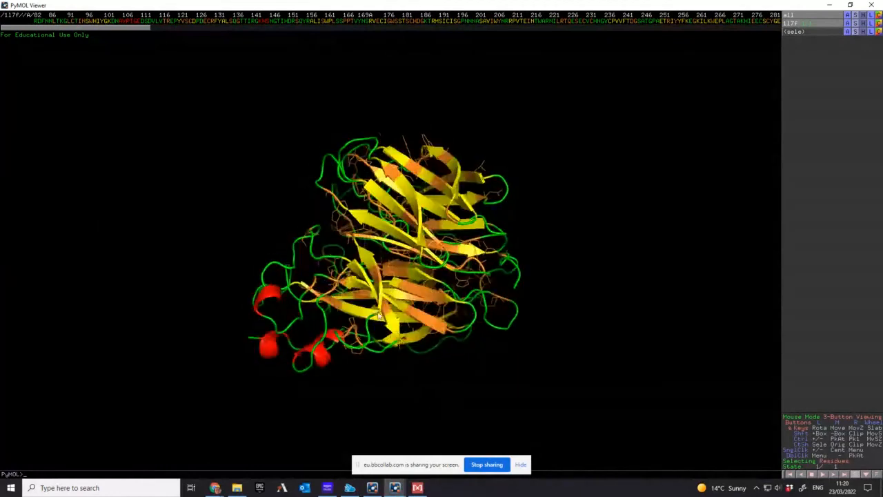
click(872, 5)
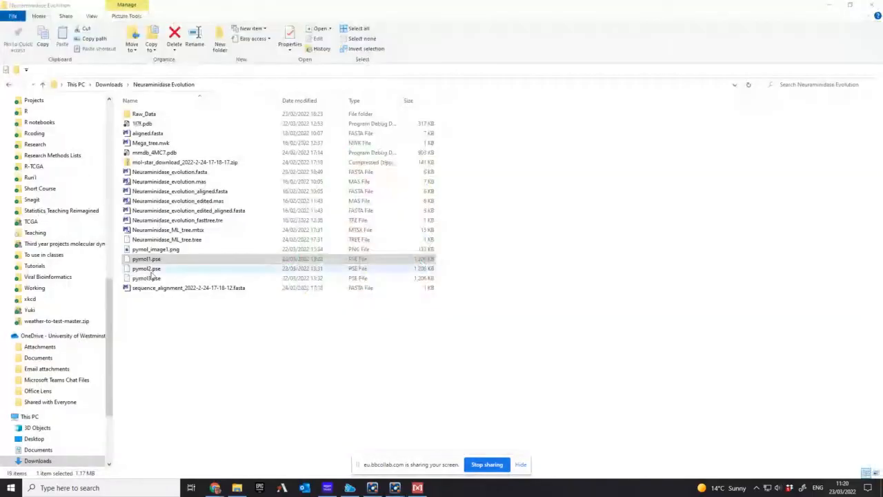
Open the pymol2.pse session with PyMOL and maximize its viewer
double_click(146, 269)
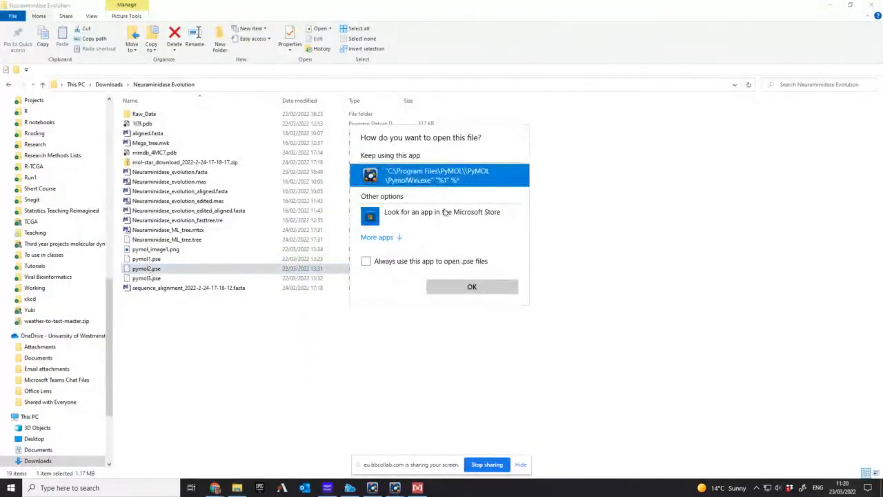
click(471, 288)
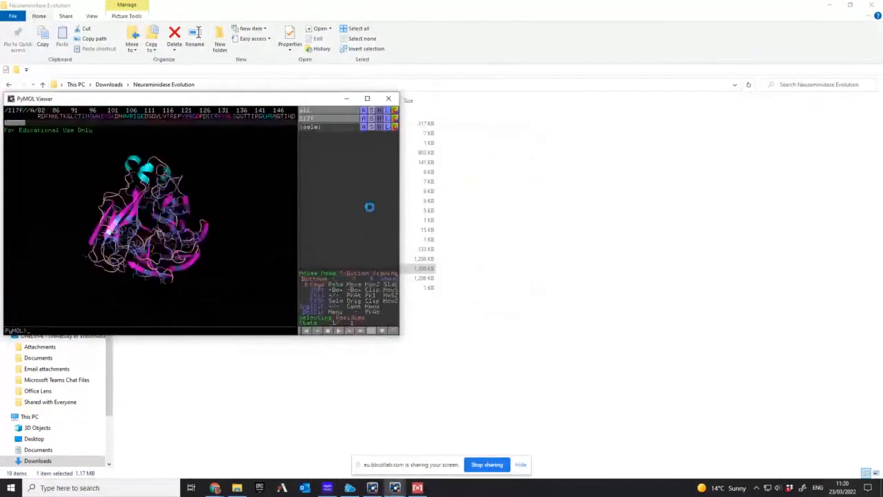
click(367, 100)
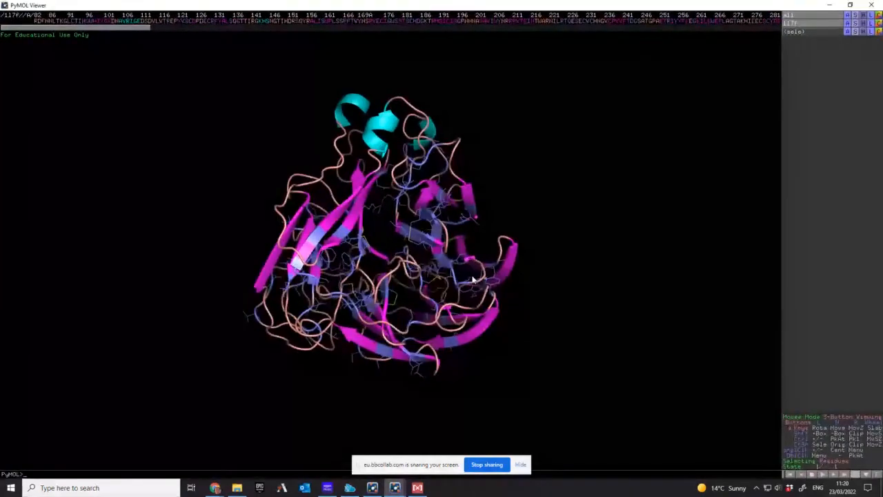
Examine the blue residues on the cyan, magenta and salmon cartoon from several sides, and close the pymol2.pse session
drag(473, 279, 400, 353)
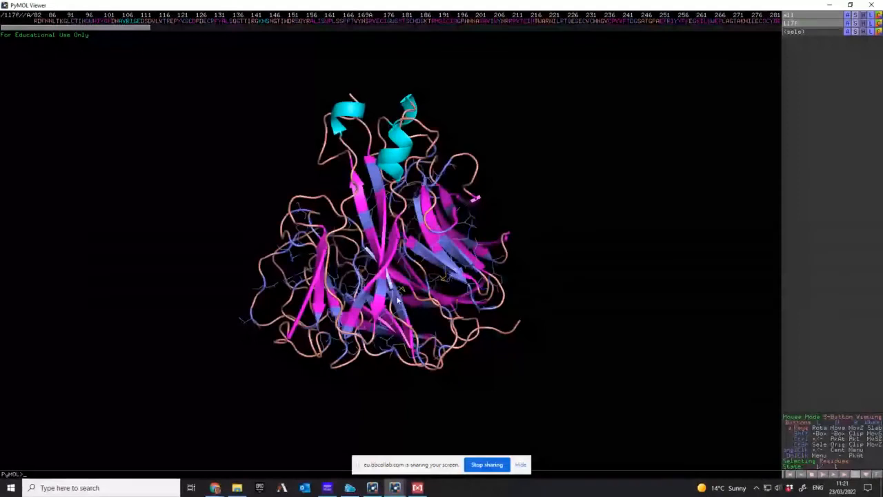
drag(416, 355, 382, 401)
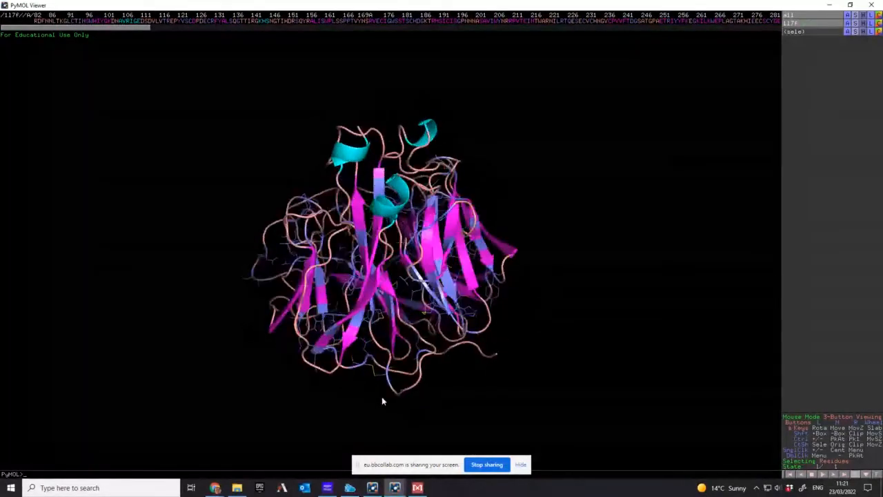
drag(396, 291, 440, 212)
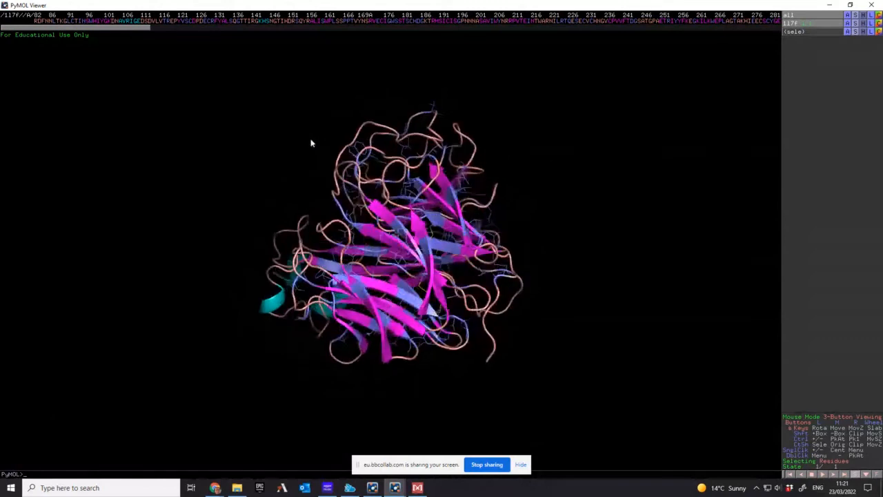
click(871, 5)
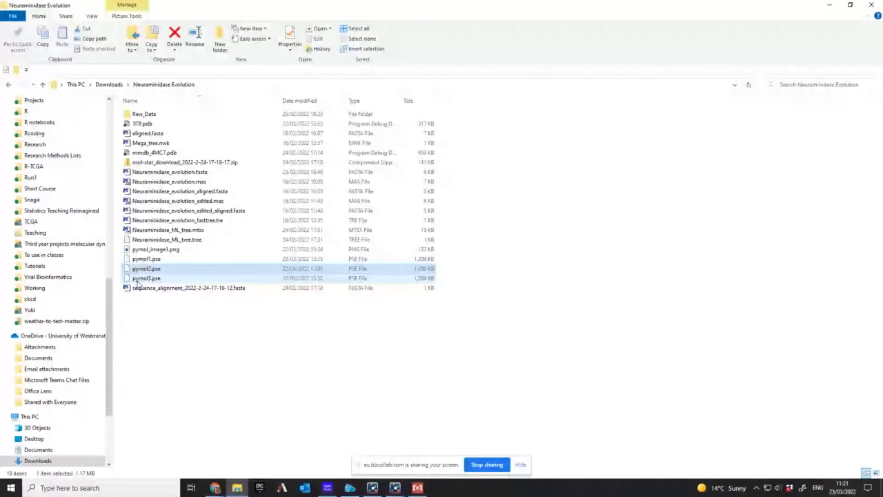
Open the pymol3.pse session with PyMOL and maximize its viewer
double_click(142, 278)
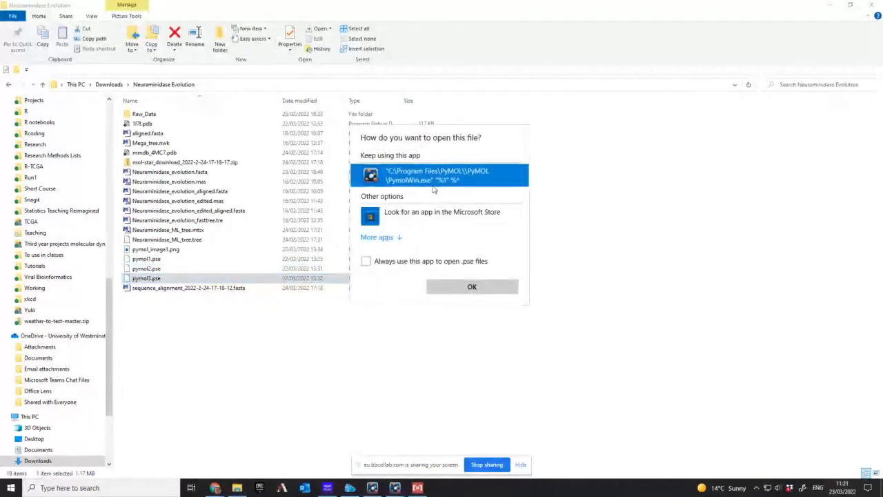
click(470, 286)
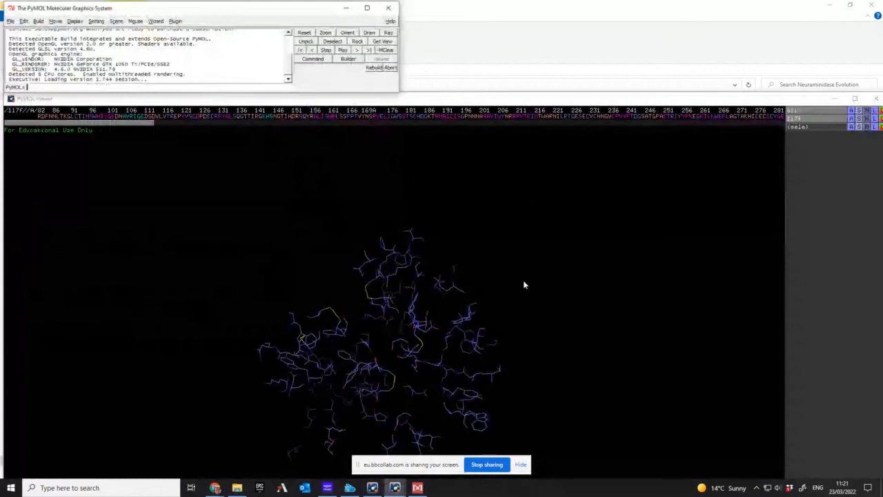
drag(523, 285, 549, 82)
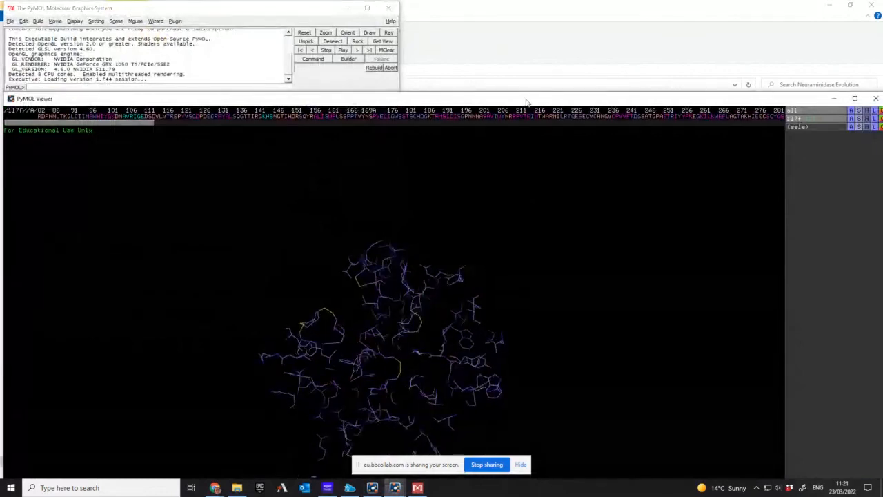
click(854, 99)
Rotate the residue lines shown without a cartoon to examine their distribution from several sides, and close the pymol3.pse session
drag(479, 286, 241, 300)
drag(315, 257, 371, 235)
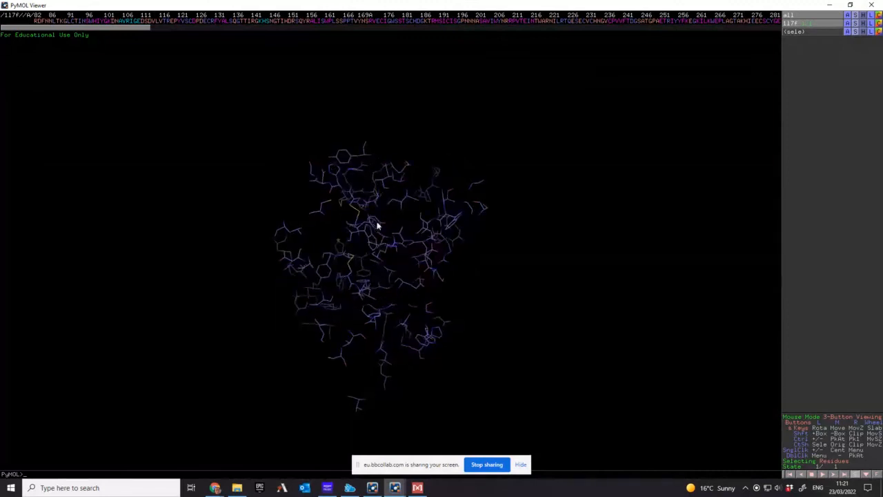
drag(386, 259, 349, 241)
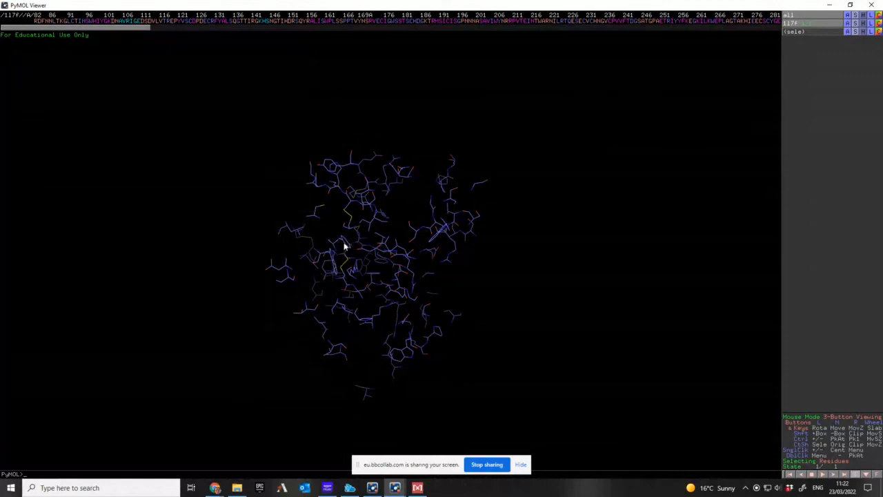
drag(331, 263, 364, 282)
drag(368, 267, 416, 200)
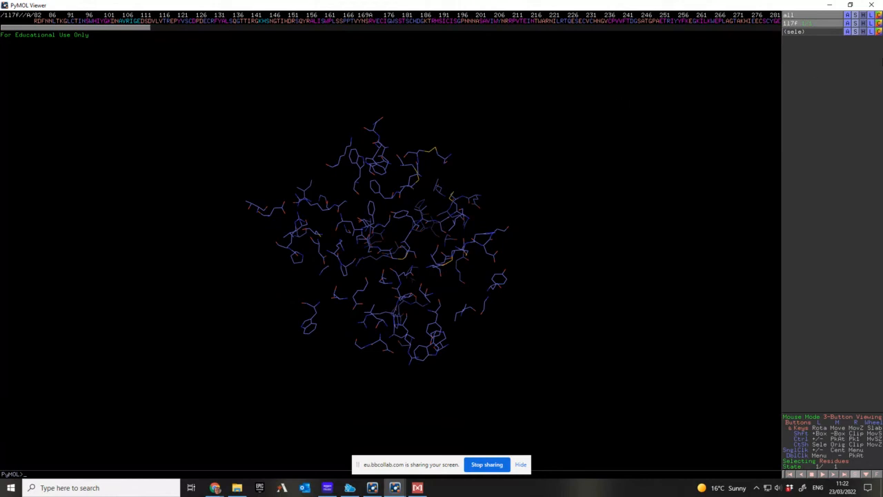
click(873, 5)
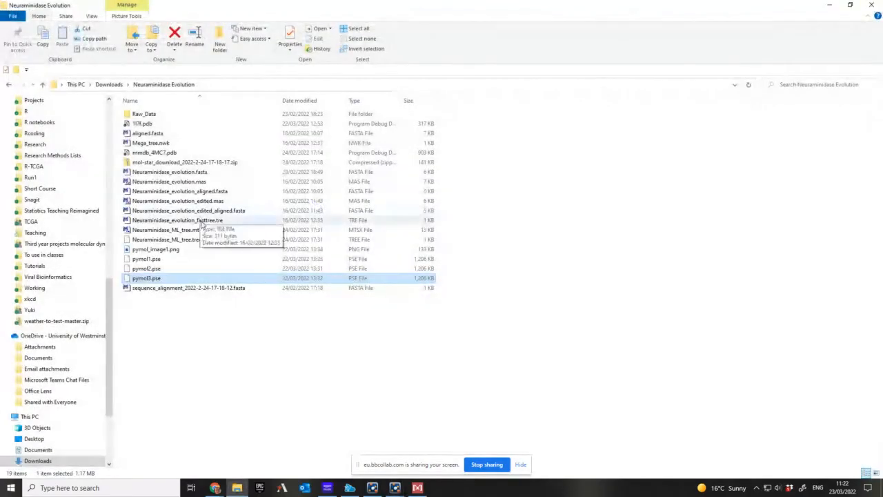
Reopen the pymol1.pse session with PyMOL and maximize its viewer
click(142, 260)
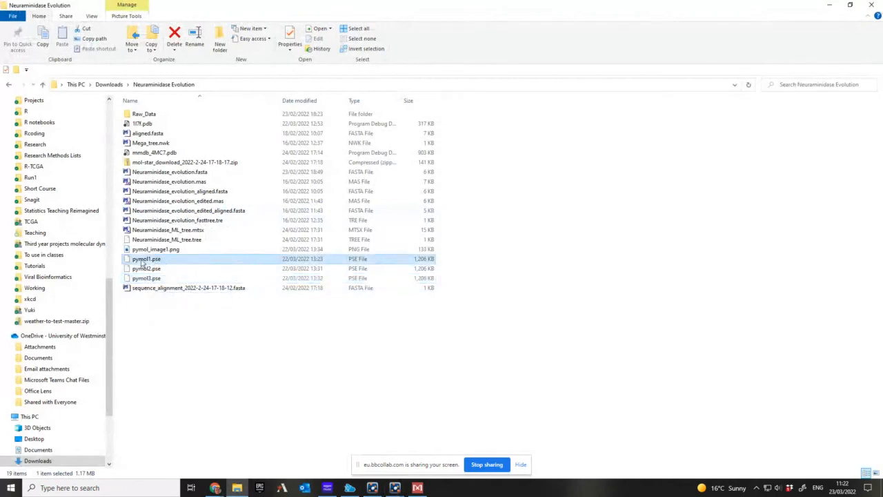
double_click(143, 262)
double_click(417, 180)
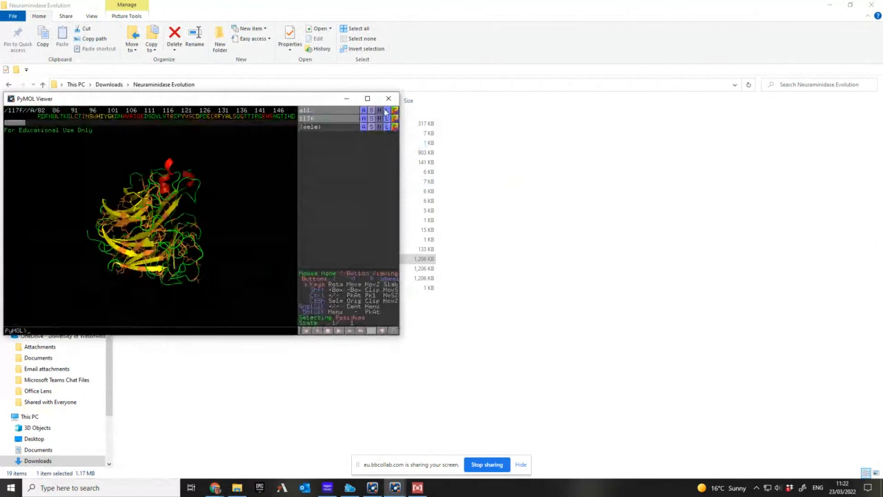
click(367, 97)
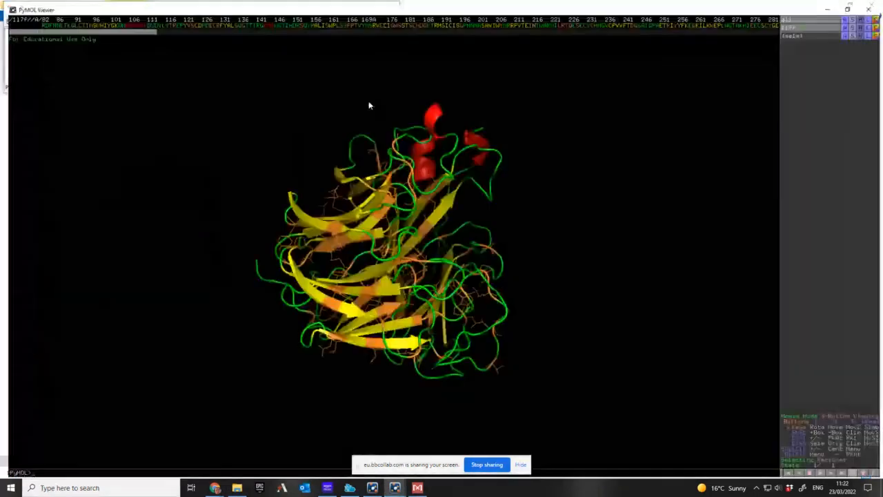
Rotate the structure to look into its central cavity and examine the orange residues around it
drag(370, 105, 406, 323)
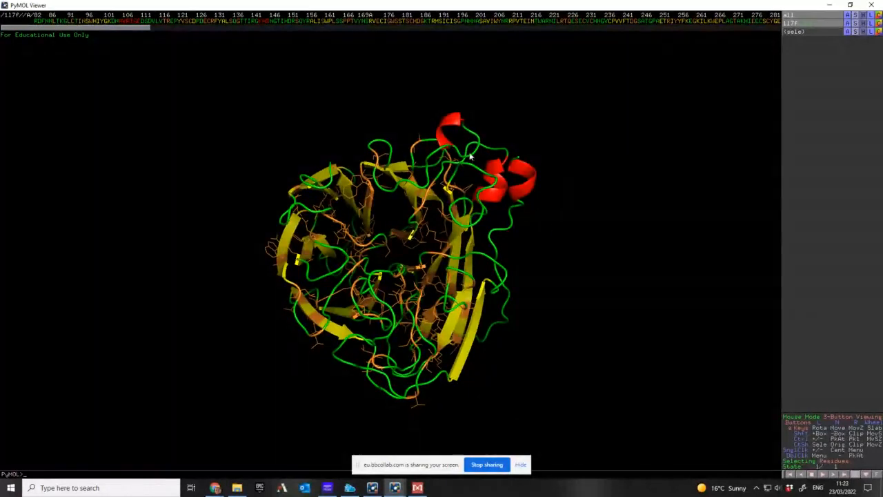
mouse_move(385, 286)
mouse_down()
mouse_move(407, 279)
mouse_move(398, 295)
mouse_move(379, 280)
mouse_move(384, 290)
mouse_up()
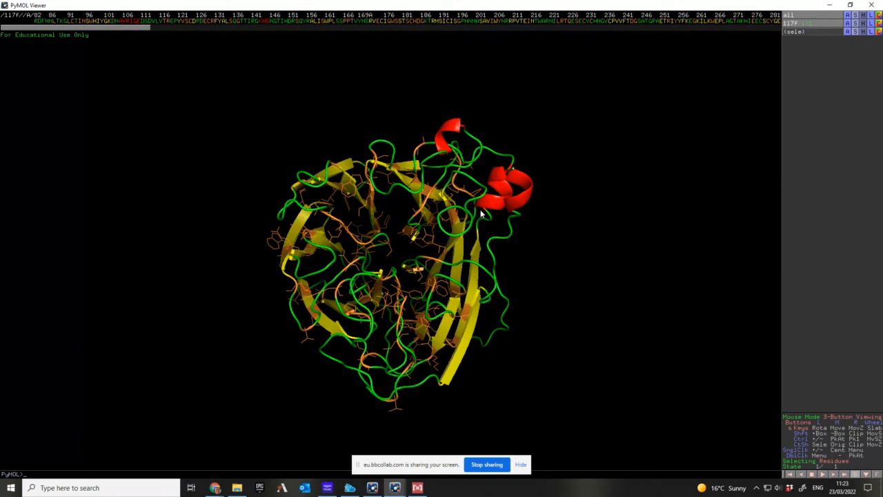
drag(433, 319, 411, 316)
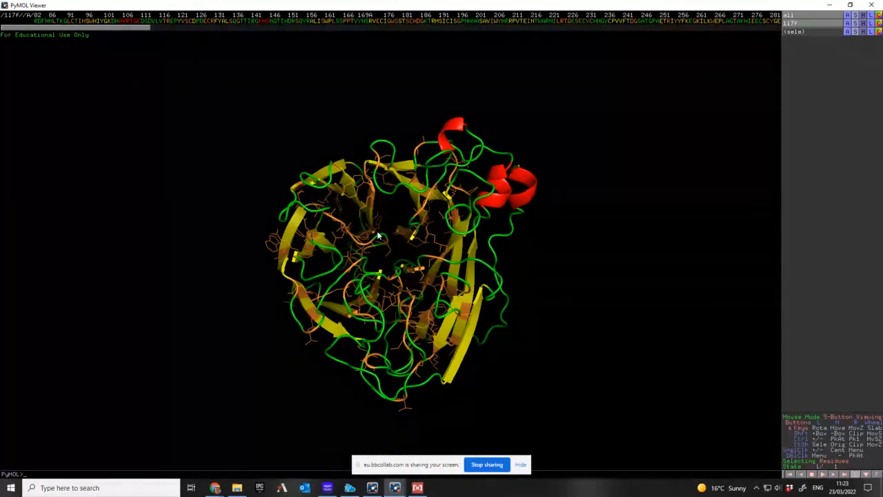
Tilt and turn the pymol1.pse structure back and forth to compare the orange residues lining the cavity with those in the outer strands
mouse_move(403, 260)
mouse_down()
mouse_move(404, 292)
mouse_move(416, 263)
mouse_move(405, 267)
mouse_up()
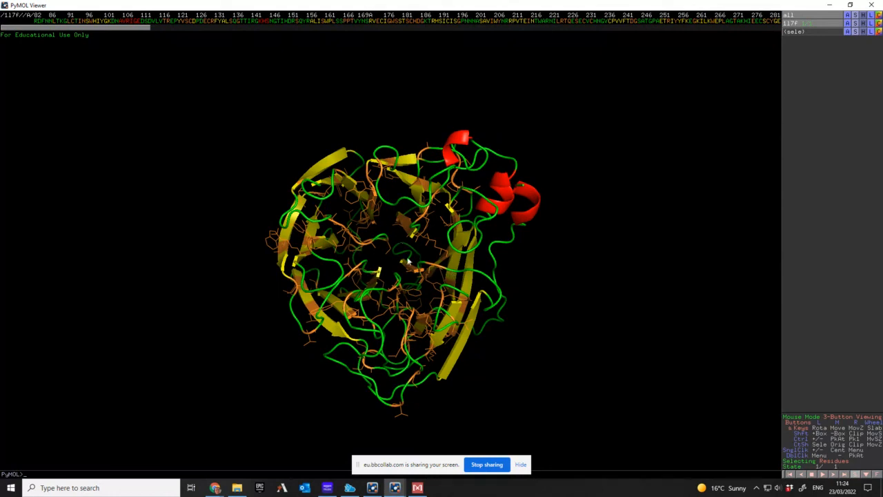
mouse_move(402, 294)
mouse_down()
mouse_move(391, 245)
mouse_move(385, 290)
mouse_move(411, 295)
mouse_move(379, 294)
mouse_move(430, 269)
mouse_move(380, 282)
mouse_move(404, 279)
mouse_move(417, 288)
mouse_move(407, 295)
mouse_up()
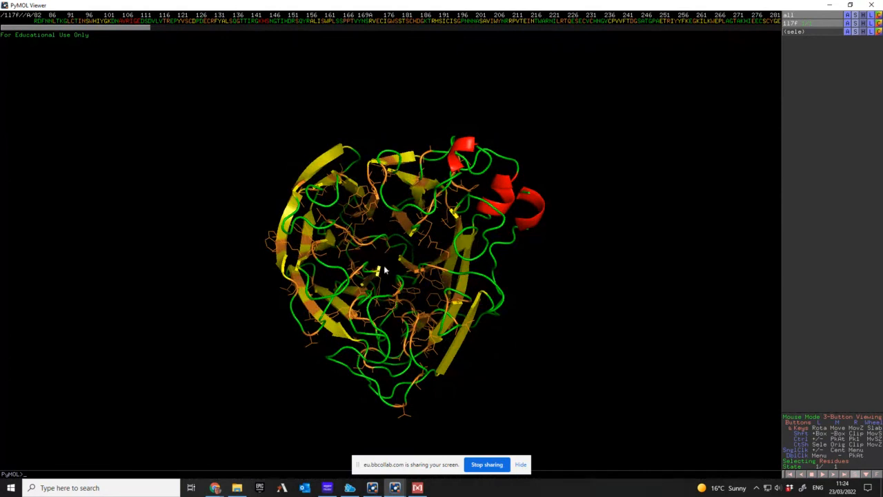
drag(423, 302, 369, 276)
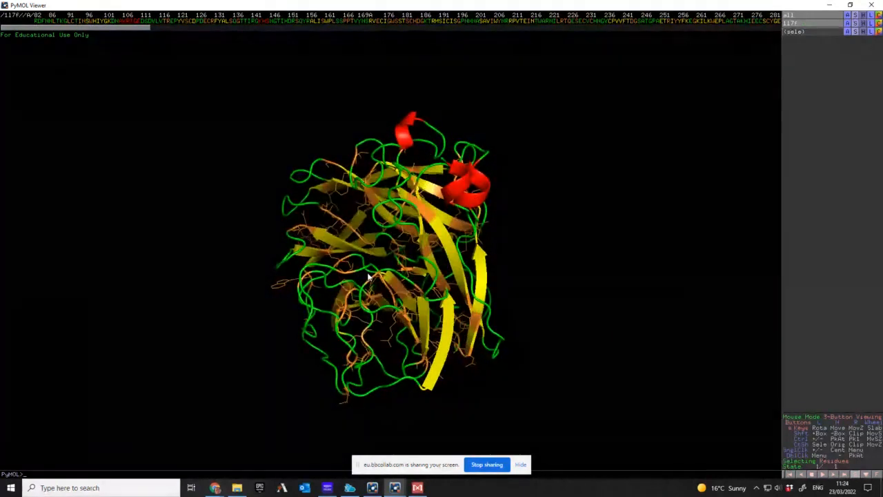
drag(410, 234, 459, 267)
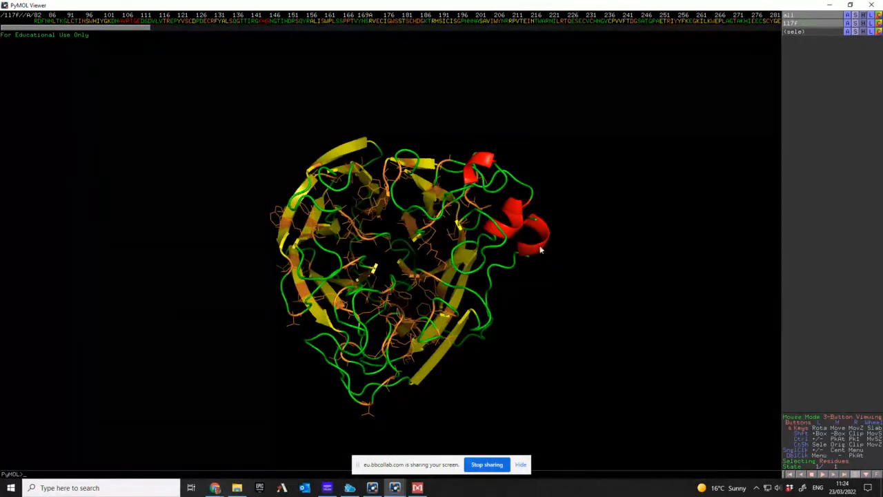
drag(475, 277, 445, 274)
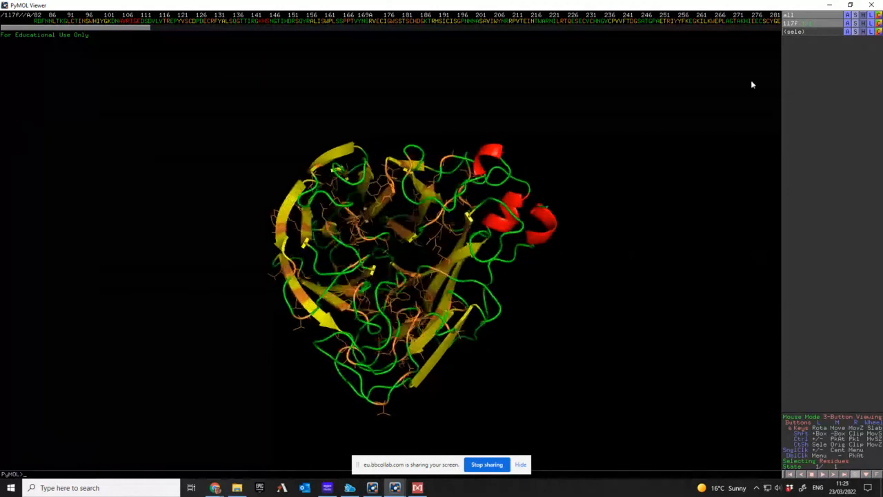
Minimize the molecule viewer and switch to Chrome
click(831, 7)
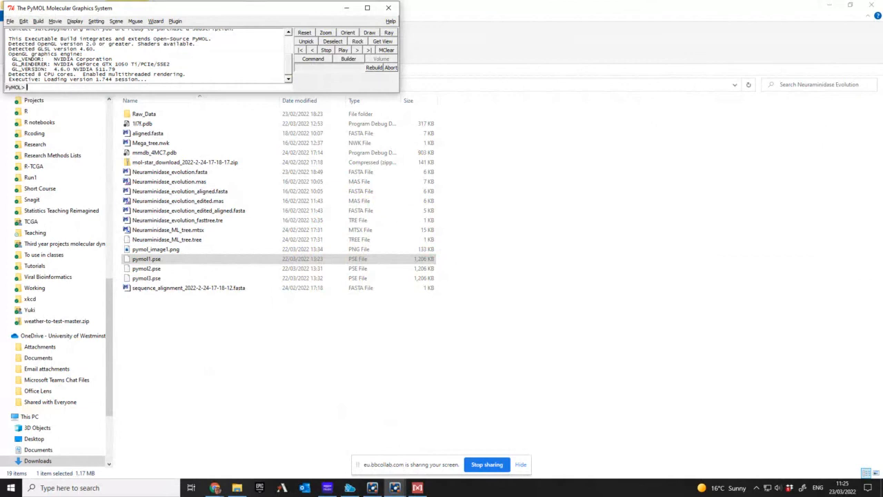
click(215, 488)
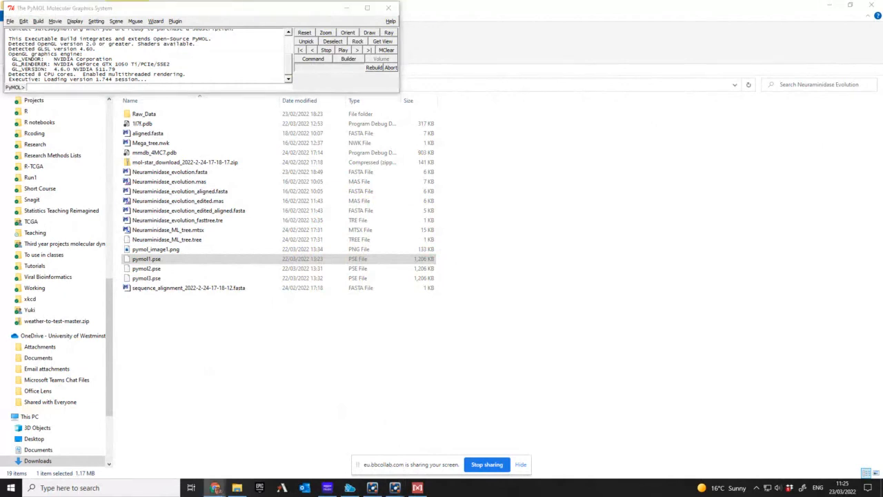